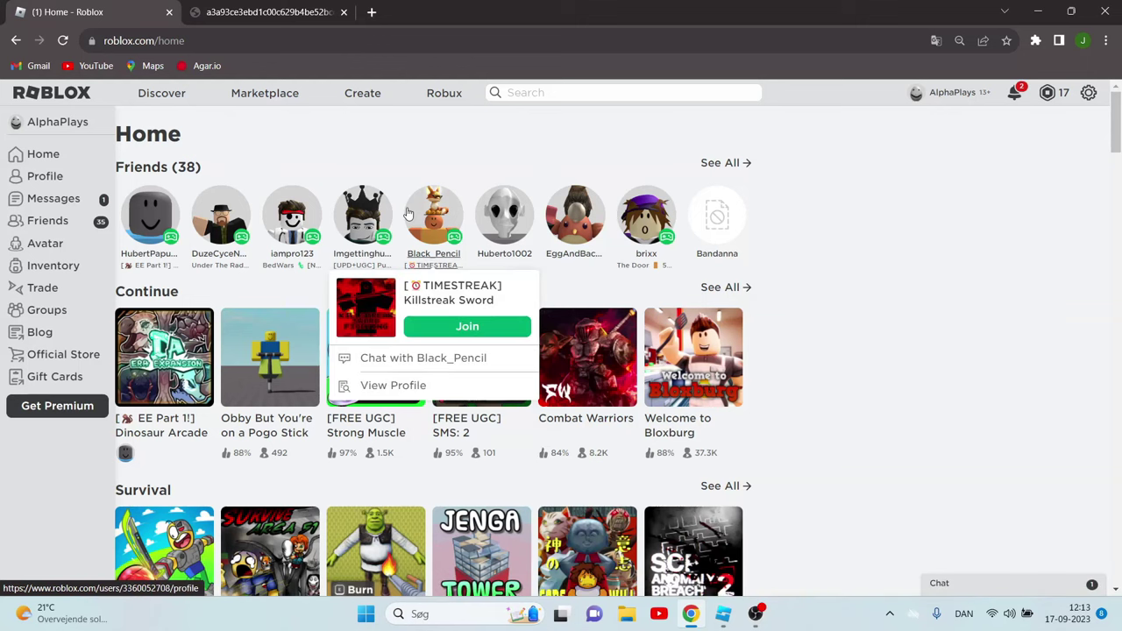
# Step: Browse the Marketplace catalog filtered to Clothing > Classic Shirts
pyautogui.click(271, 95)
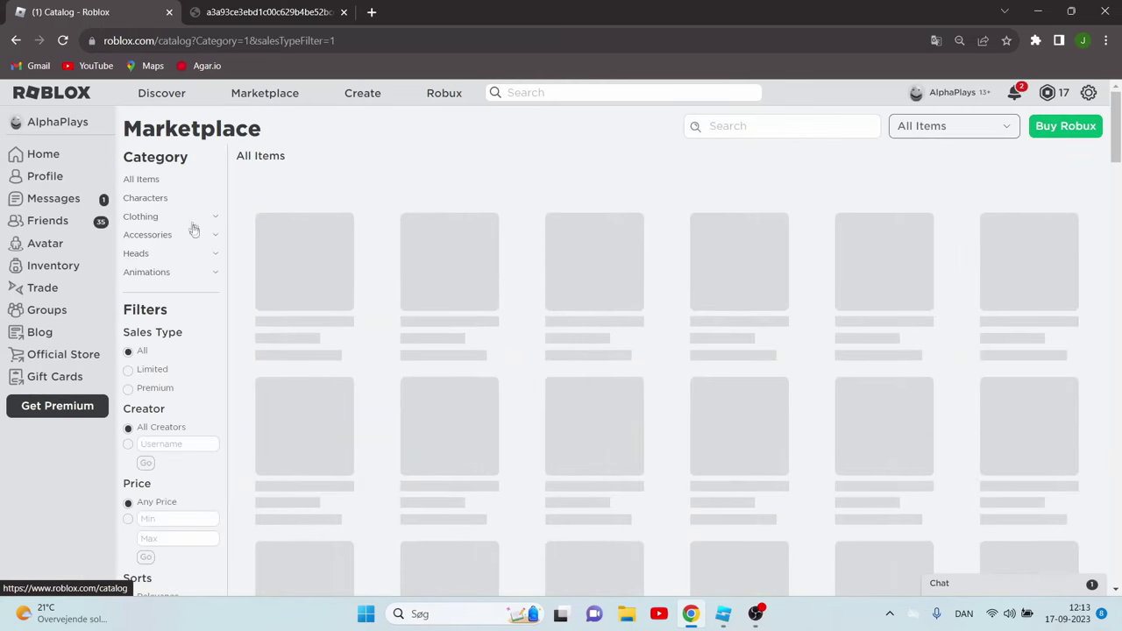
pyautogui.click(151, 220)
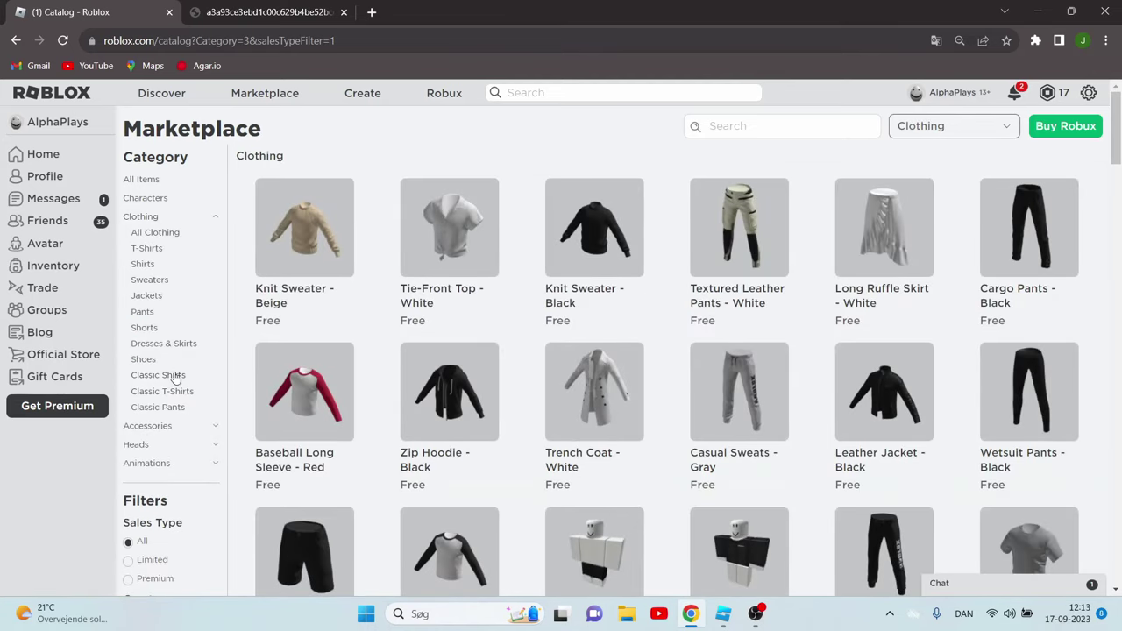
pyautogui.click(173, 376)
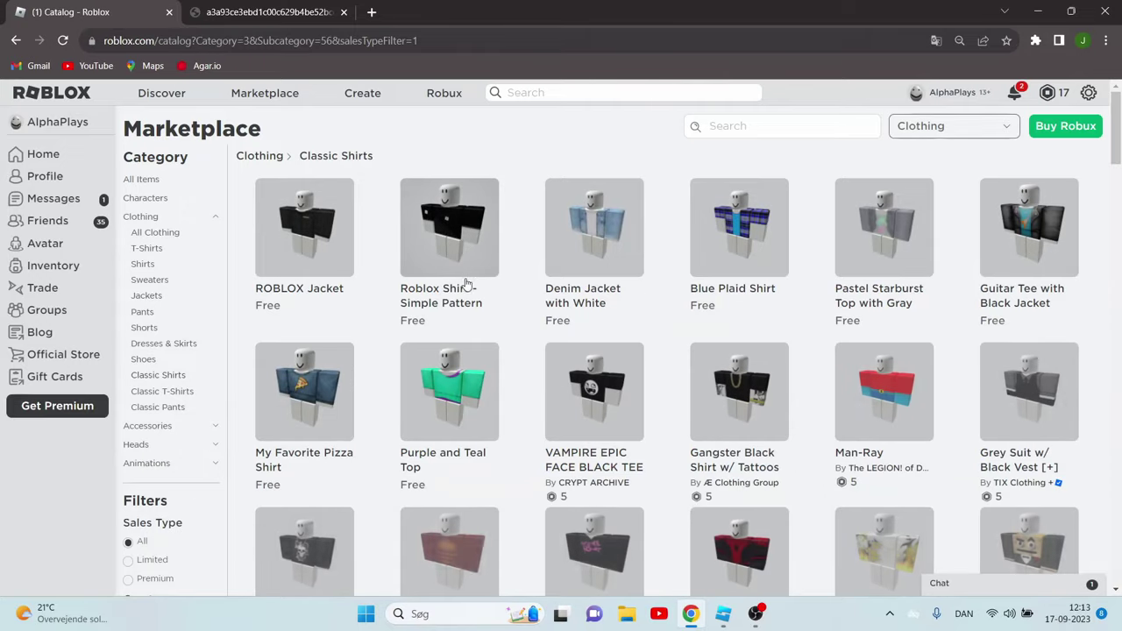
pyautogui.scroll(-3, 568, 285)
pyautogui.scroll(2, 568, 284)
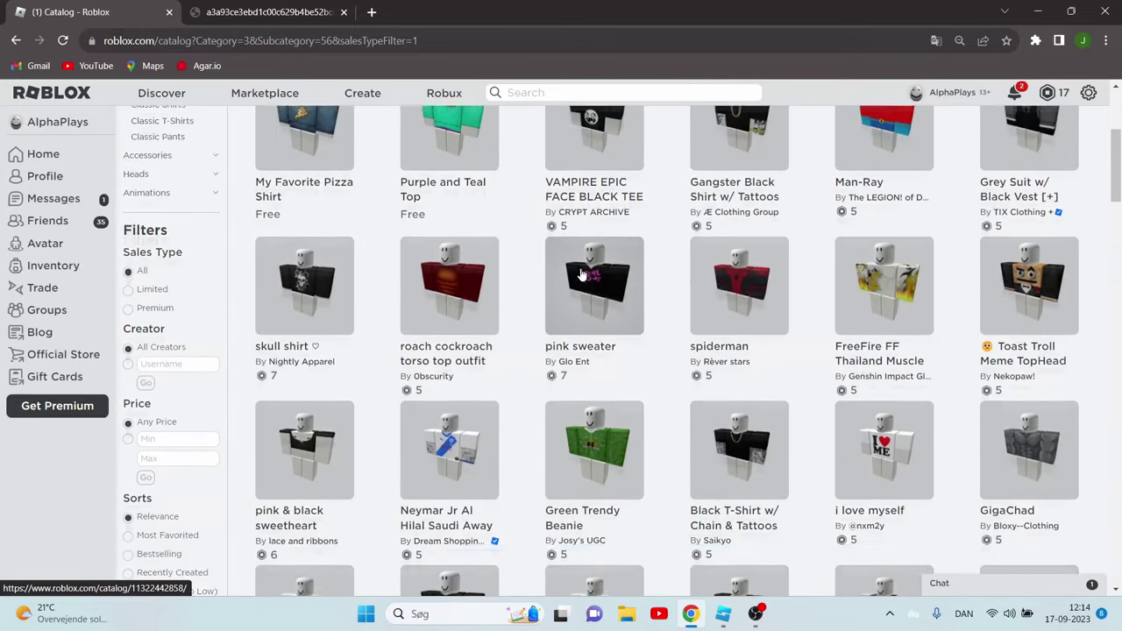
pyautogui.scroll(-1, 730, 289)
pyautogui.scroll(-8, 730, 290)
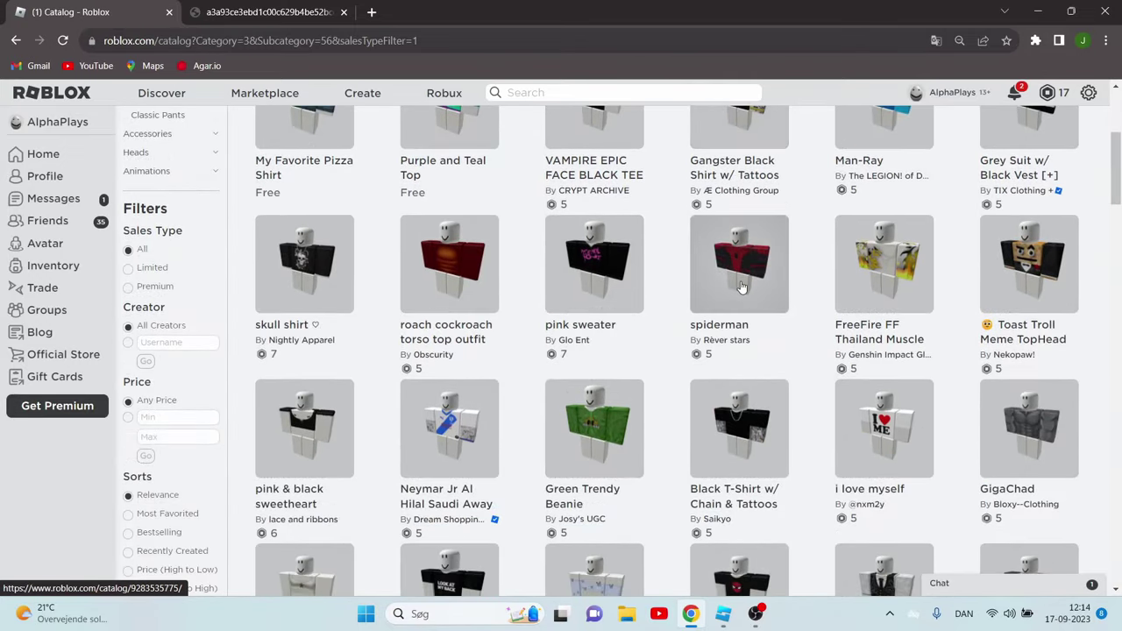
pyautogui.scroll(-2, 719, 282)
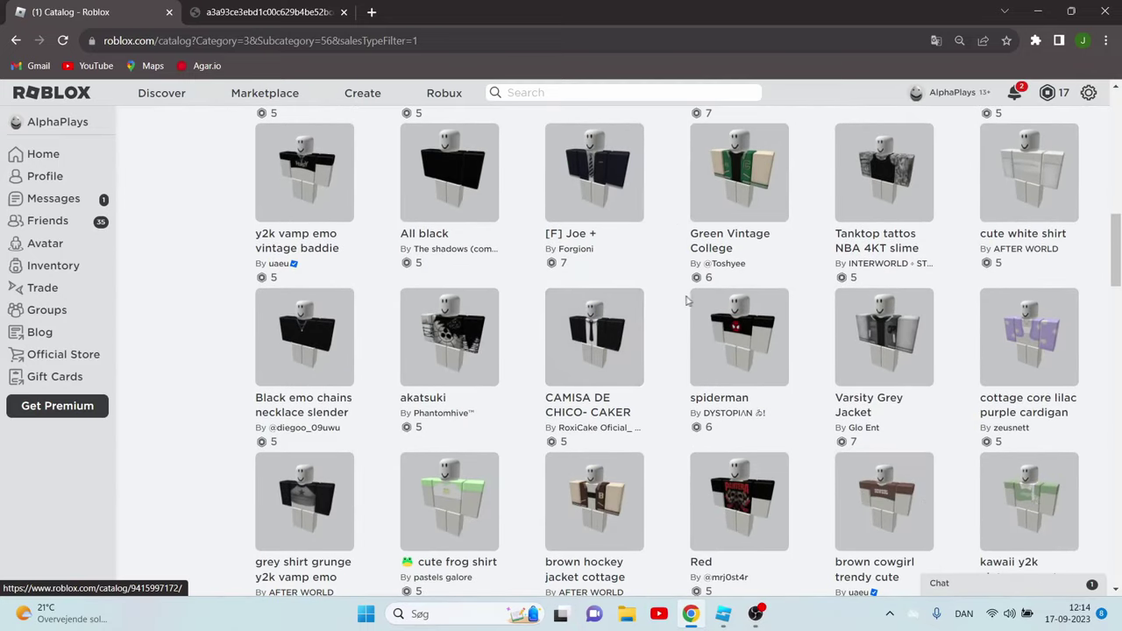
# Step: Open the Varsity Grey Jacket in a new tab and return to the catalog tab
pyautogui.rightClick(872, 347)
pyautogui.click(894, 358)
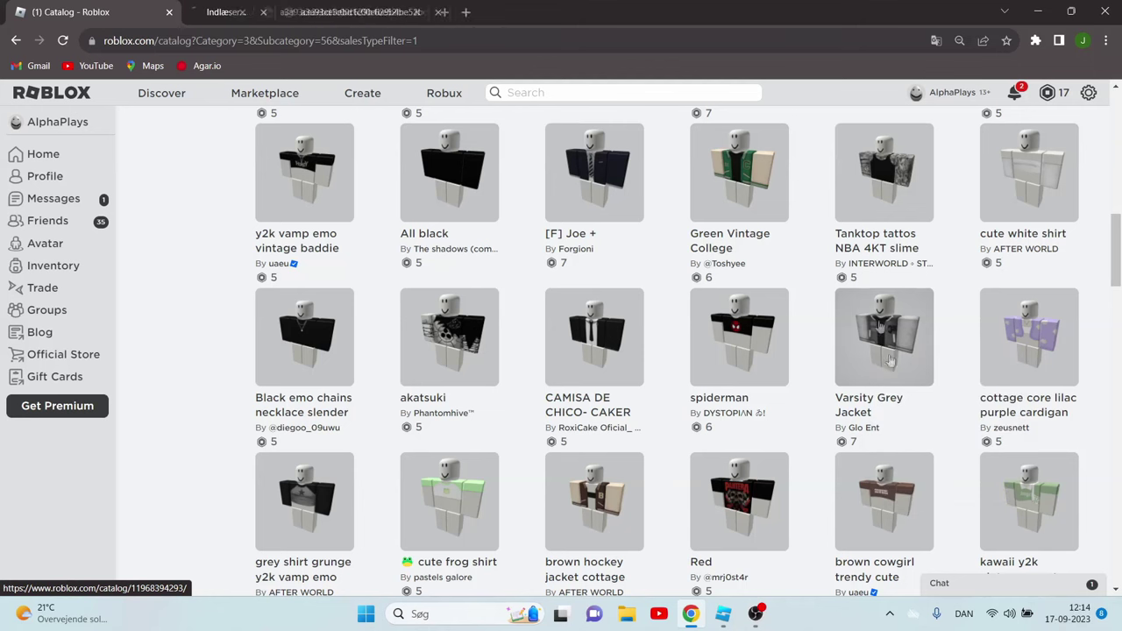
pyautogui.click(299, 12)
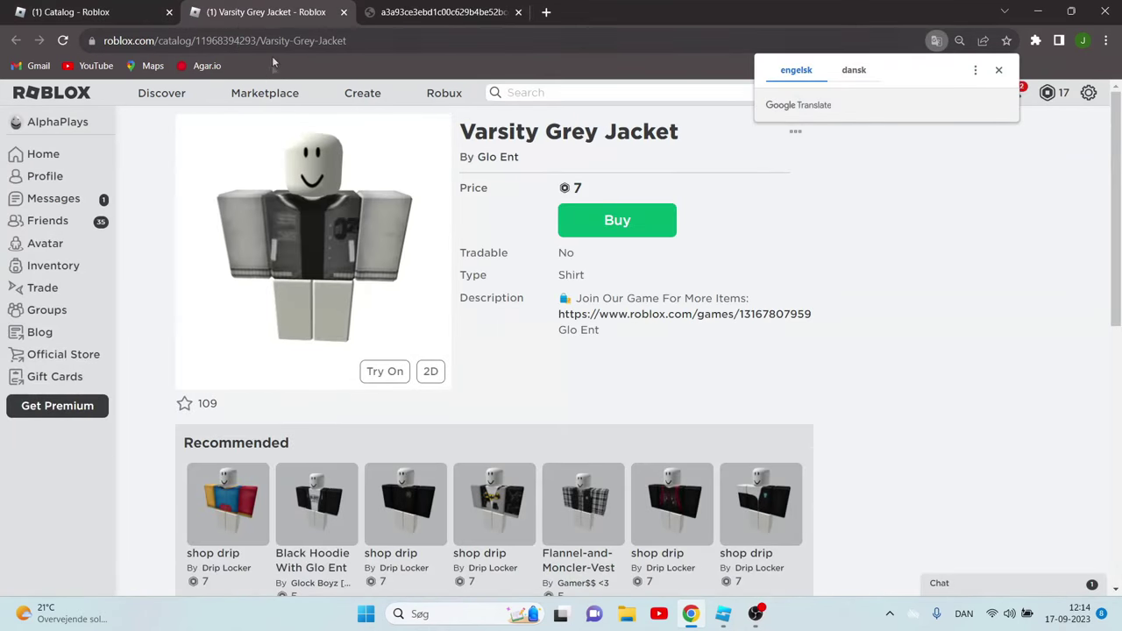
pyautogui.click(129, 14)
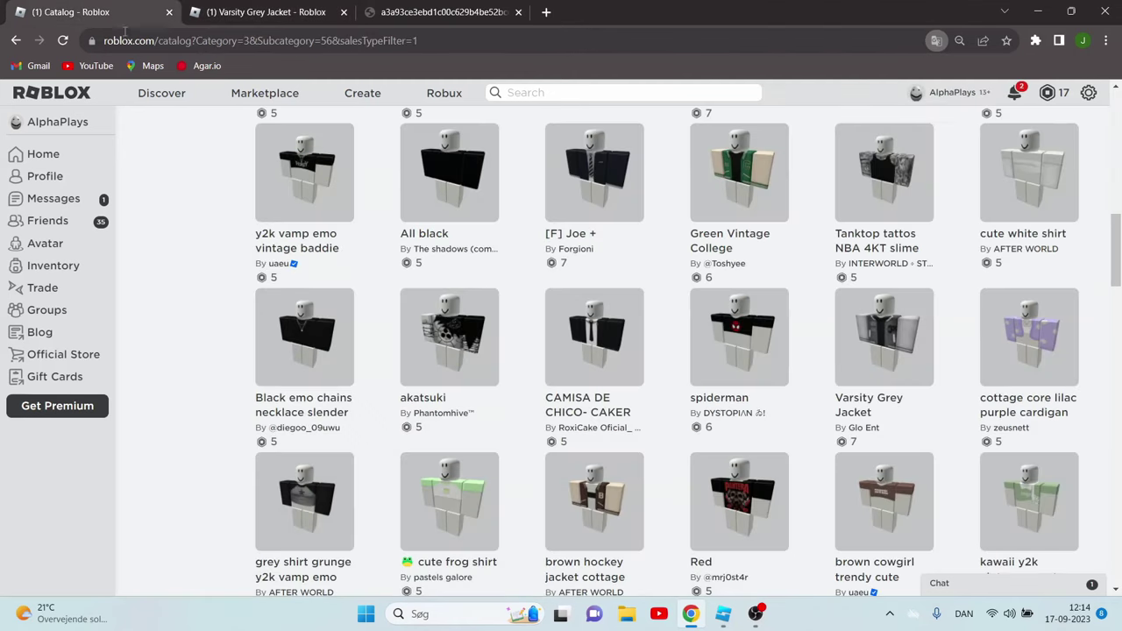
# Step: Go from the account profile to its Inventory
pyautogui.click(38, 174)
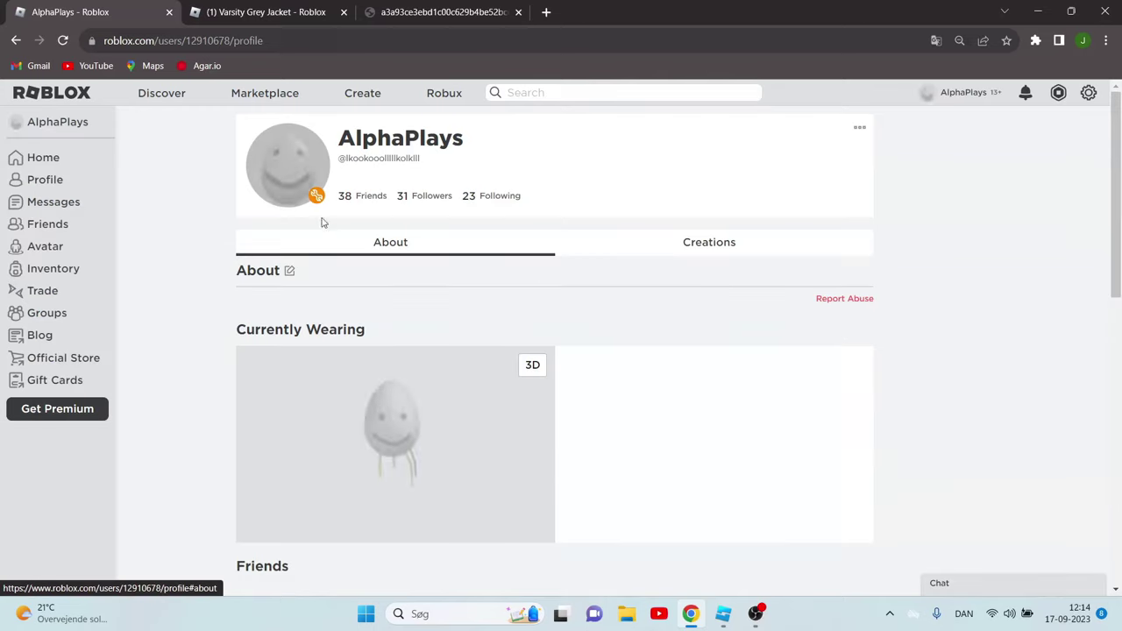
pyautogui.scroll(-5, 483, 251)
pyautogui.moveTo(483, 251)
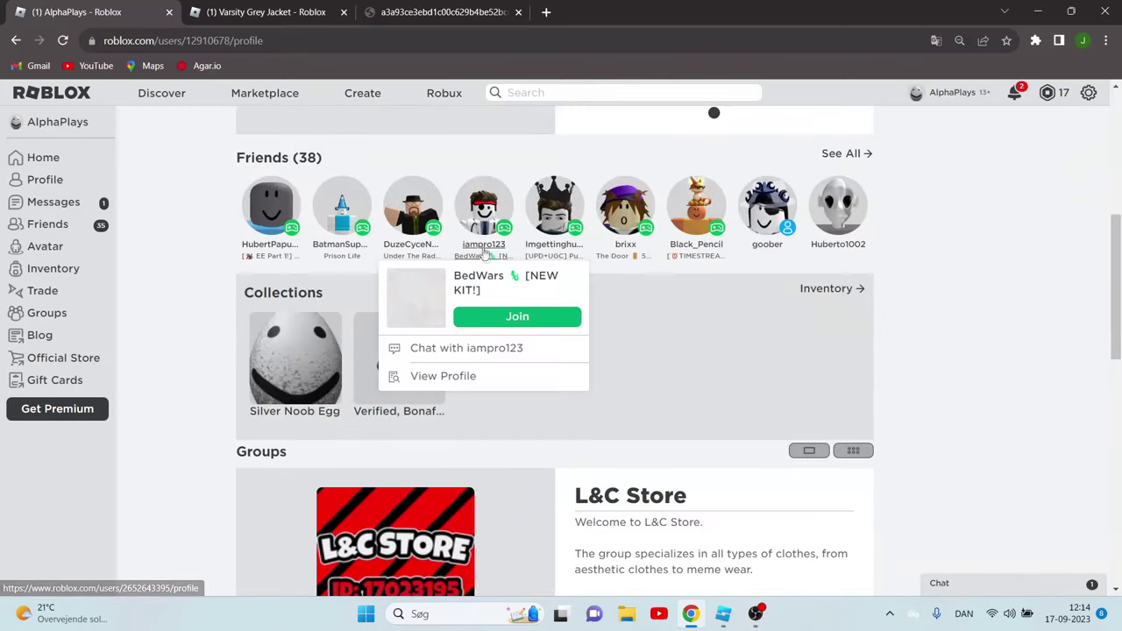
pyautogui.scroll(-2, 525, 289)
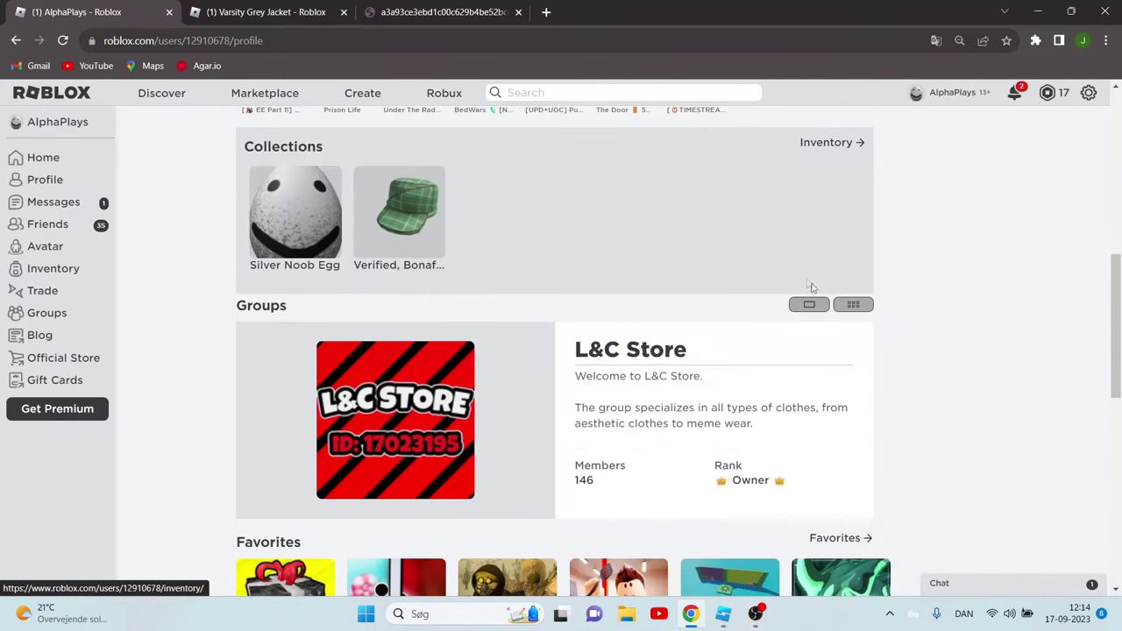
pyautogui.click(577, 209)
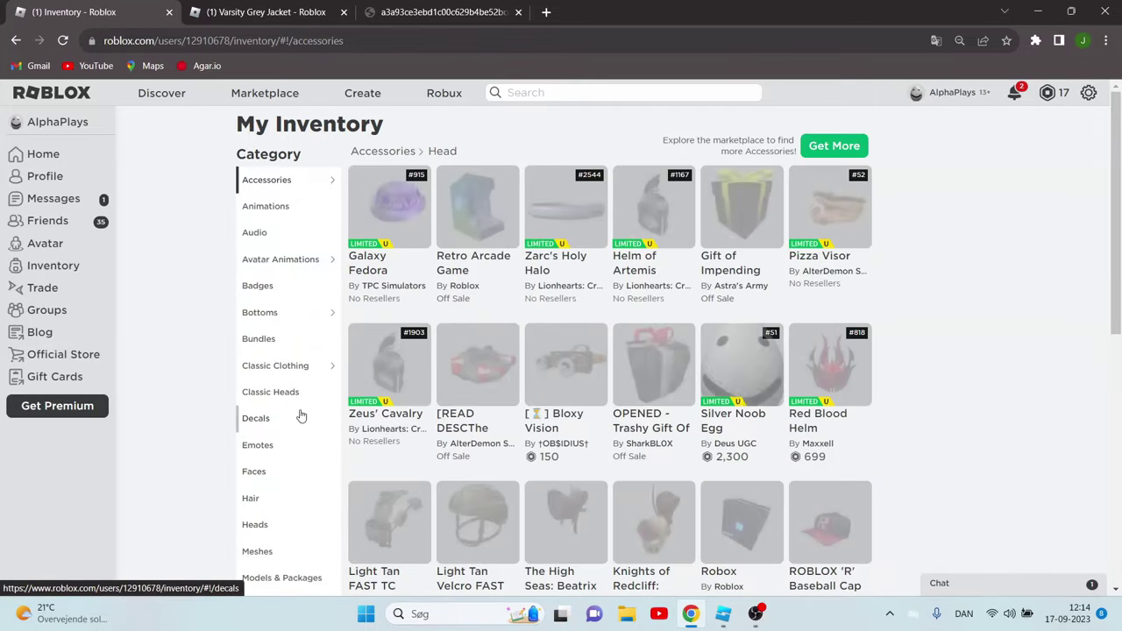
# Step: Open the owned Load Character Lite plugin from the inventory's Plugins category
pyautogui.scroll(-1, 305, 434)
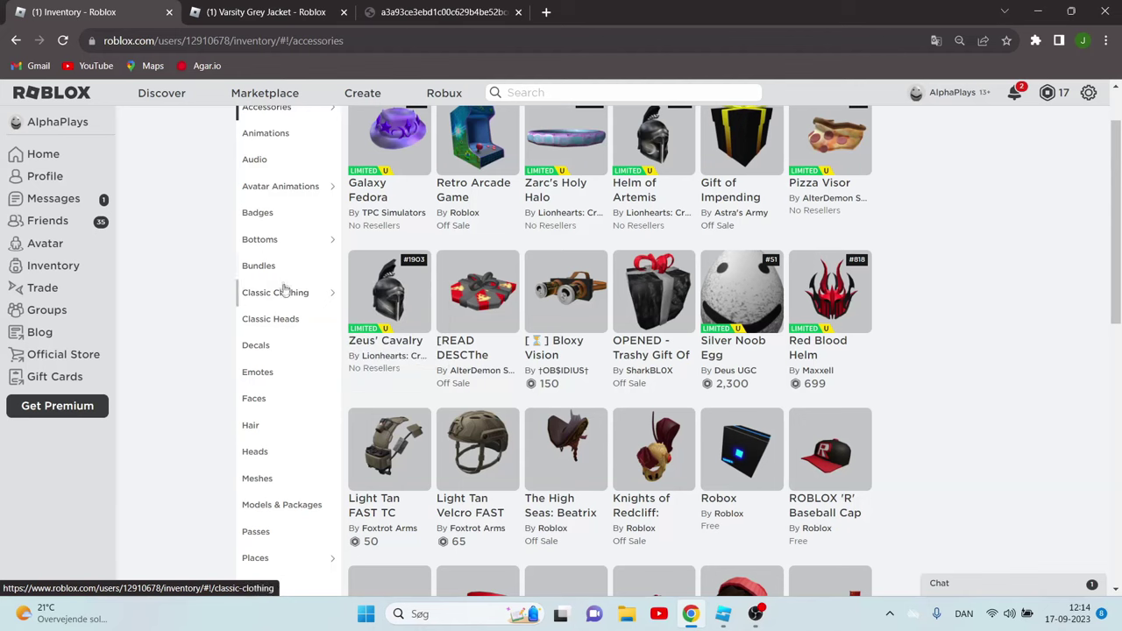
pyautogui.scroll(-2, 288, 377)
pyautogui.moveTo(305, 480)
pyautogui.click(288, 439)
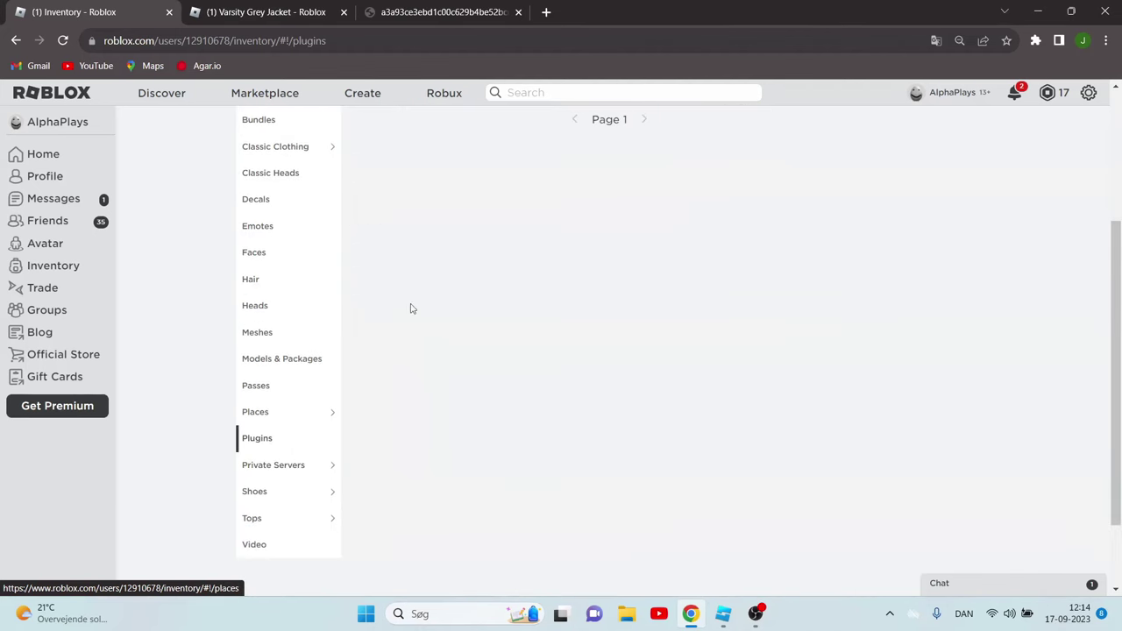
pyautogui.click(405, 214)
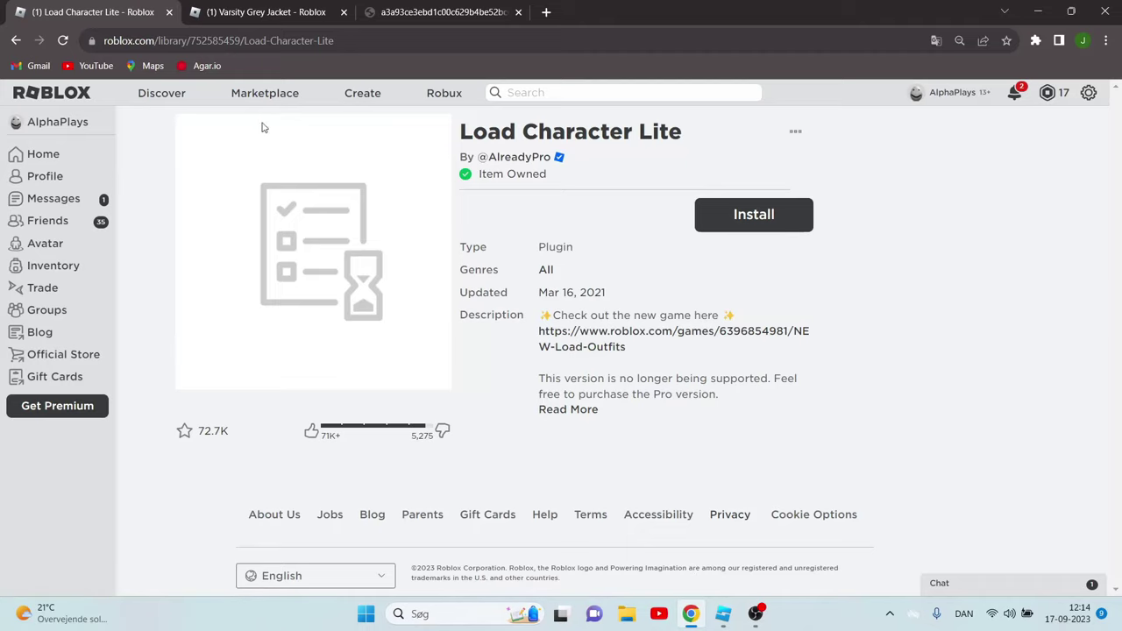
pyautogui.click(342, 94)
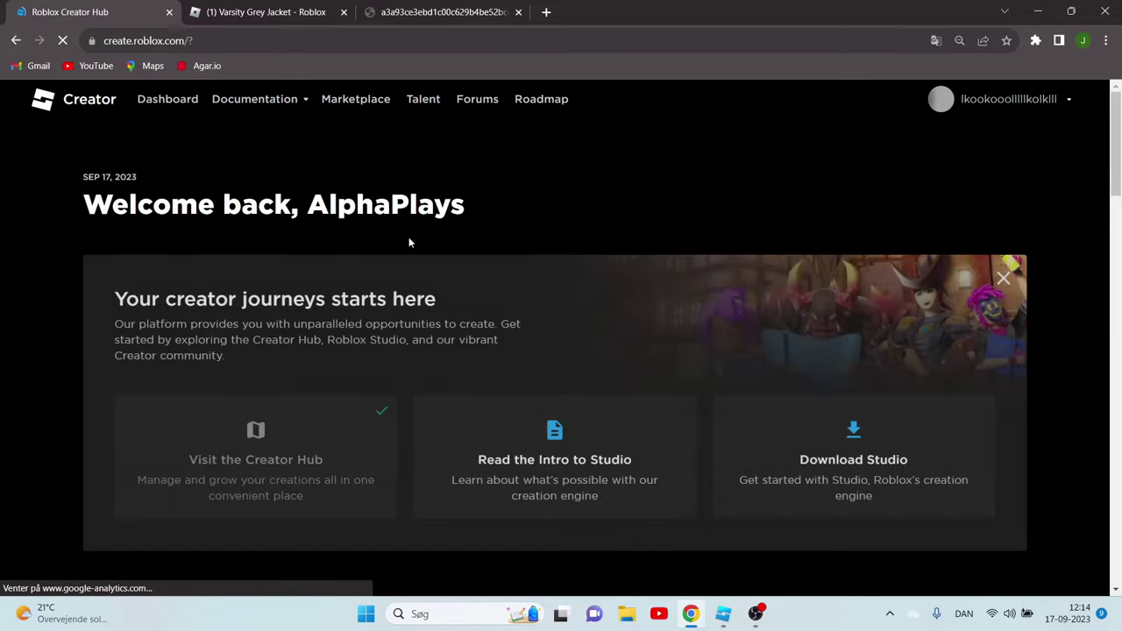
# Step: Scroll through the Creator Hub's Experiences and Avatar Items lists
pyautogui.scroll(-8, 408, 246)
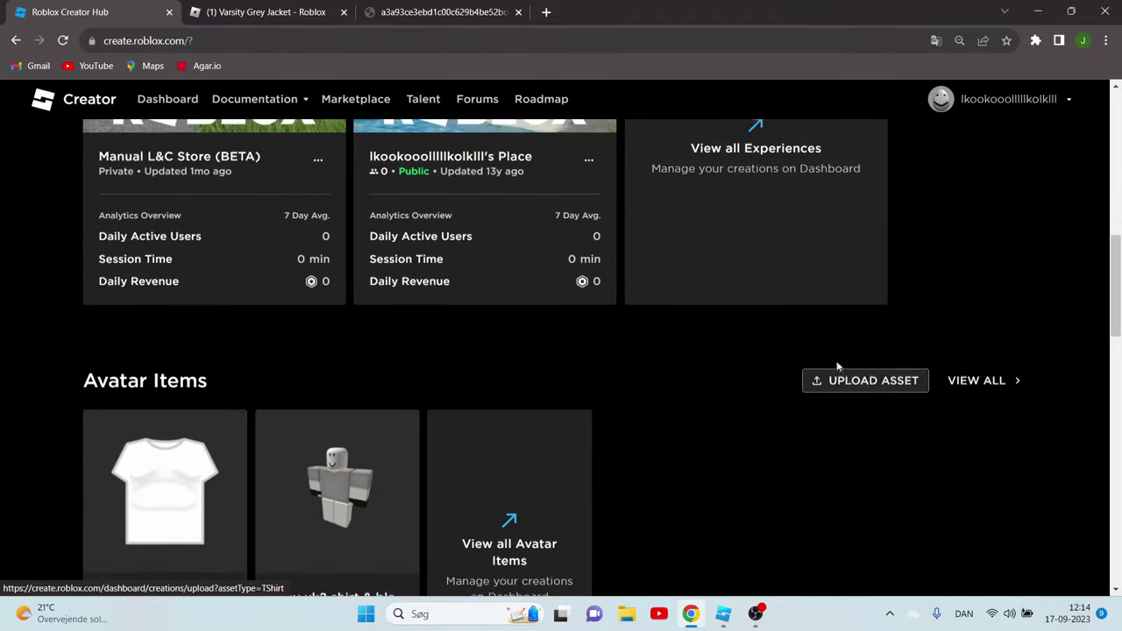
pyautogui.scroll(2, 824, 337)
pyautogui.moveTo(586, 290)
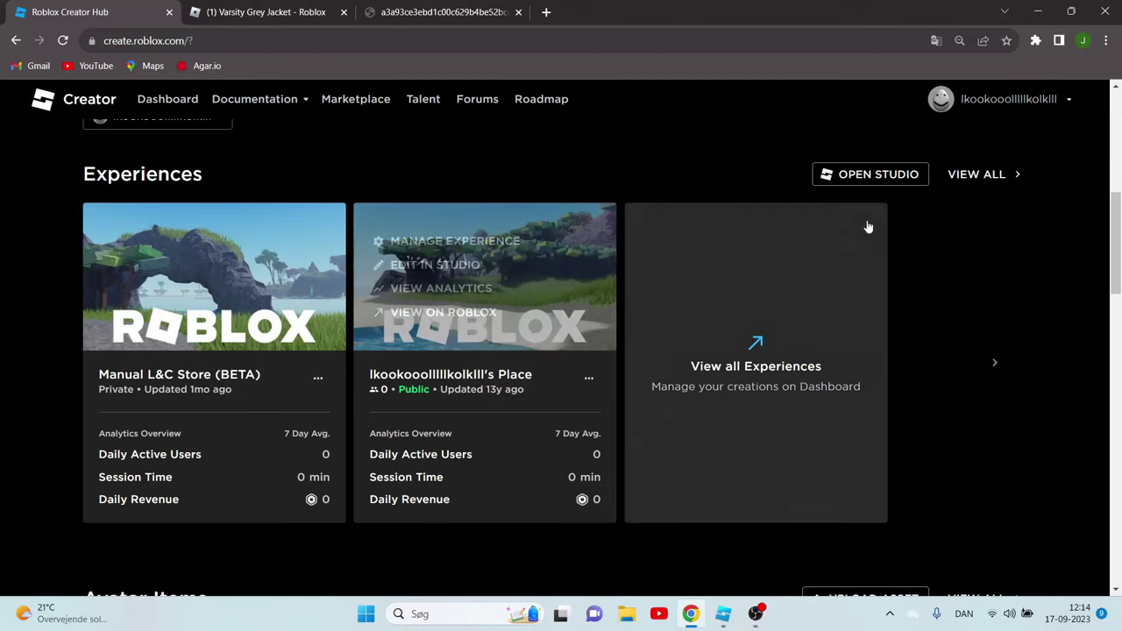
pyautogui.click(723, 613)
# Step: Dismiss the save-failure warnings and spawn an avatar with the Load Character plugin
pyautogui.click(698, 267)
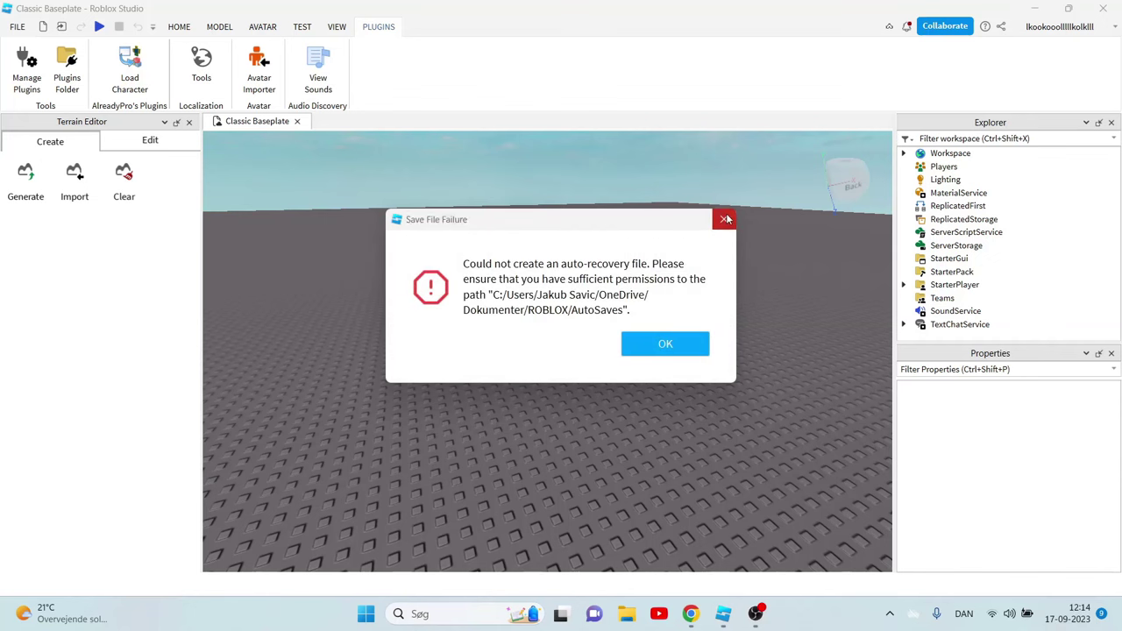
pyautogui.click(724, 219)
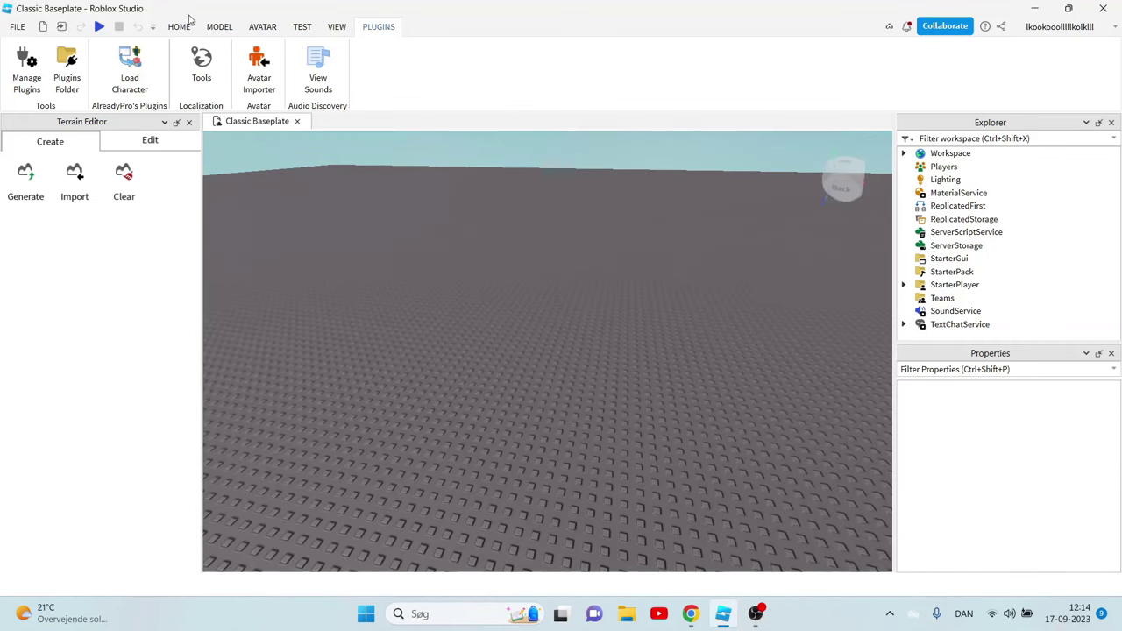
pyautogui.click(184, 24)
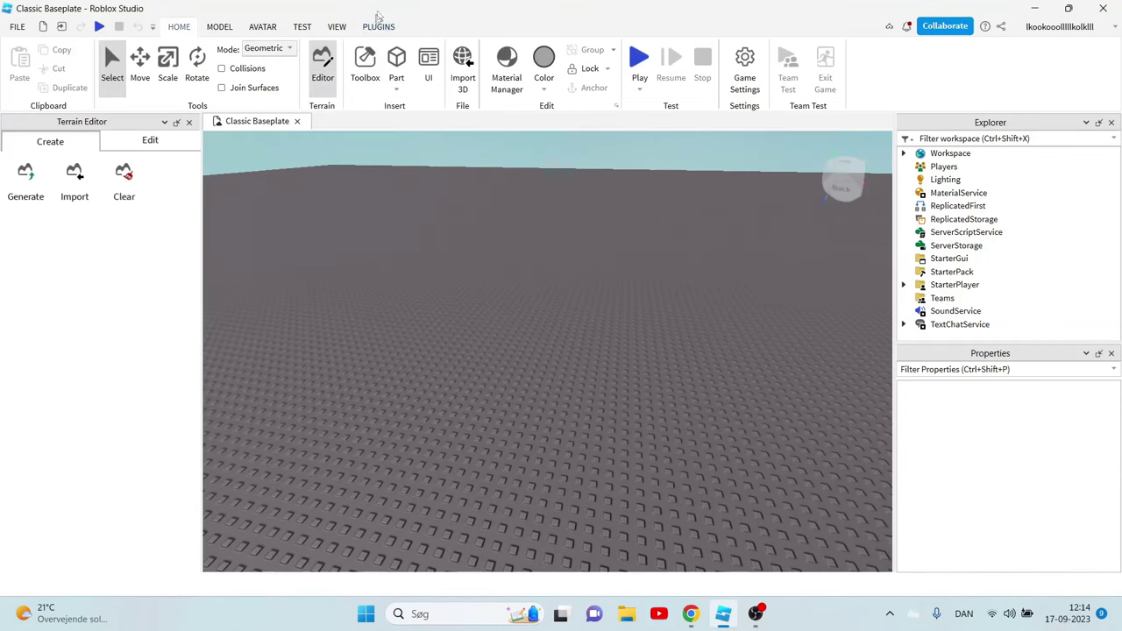
pyautogui.click(382, 30)
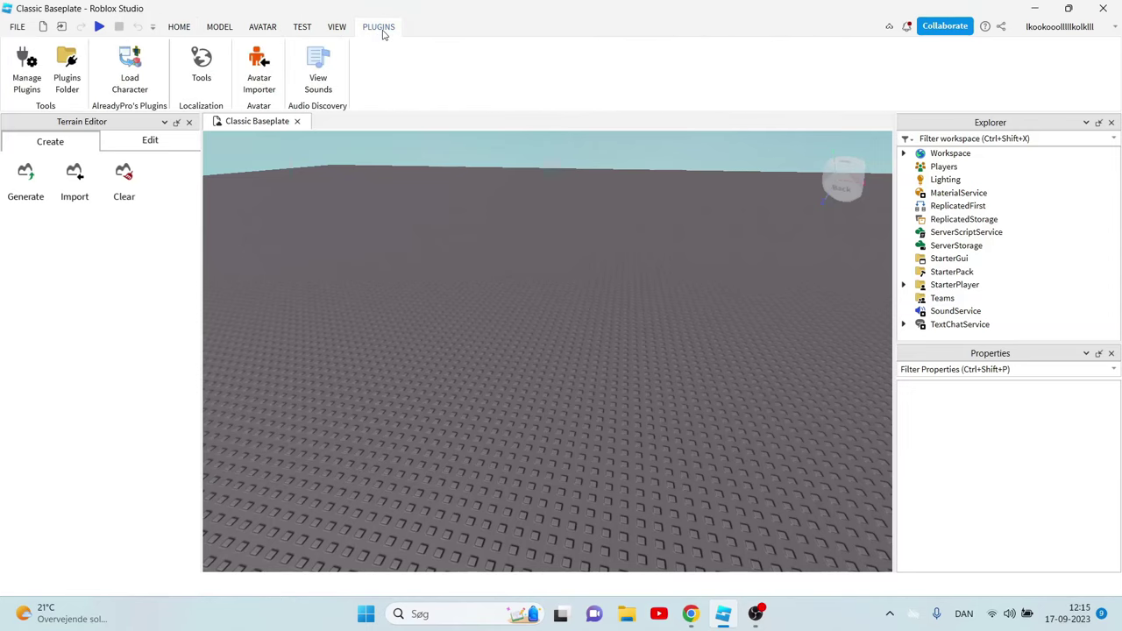
pyautogui.click(138, 84)
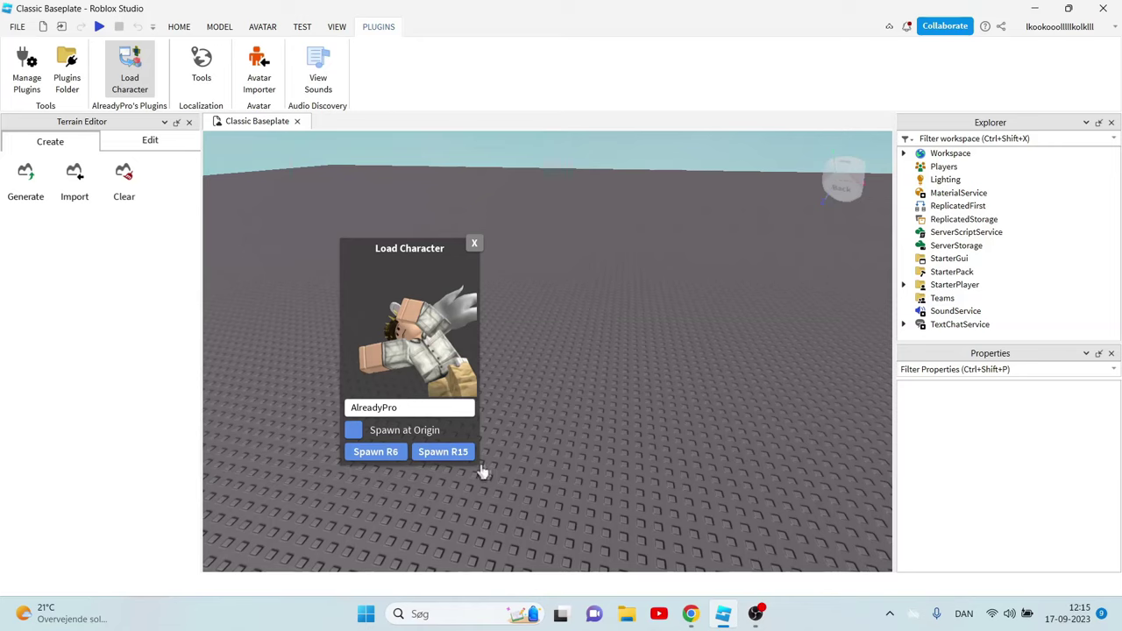
pyautogui.click(475, 247)
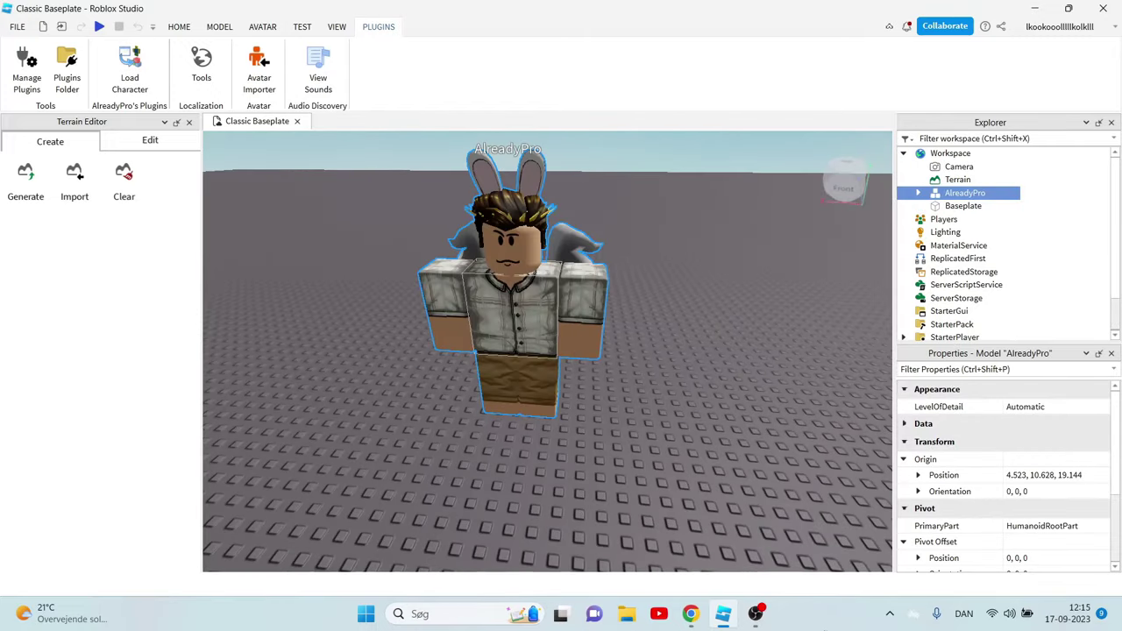
pyautogui.click(692, 612)
pyautogui.click(263, 12)
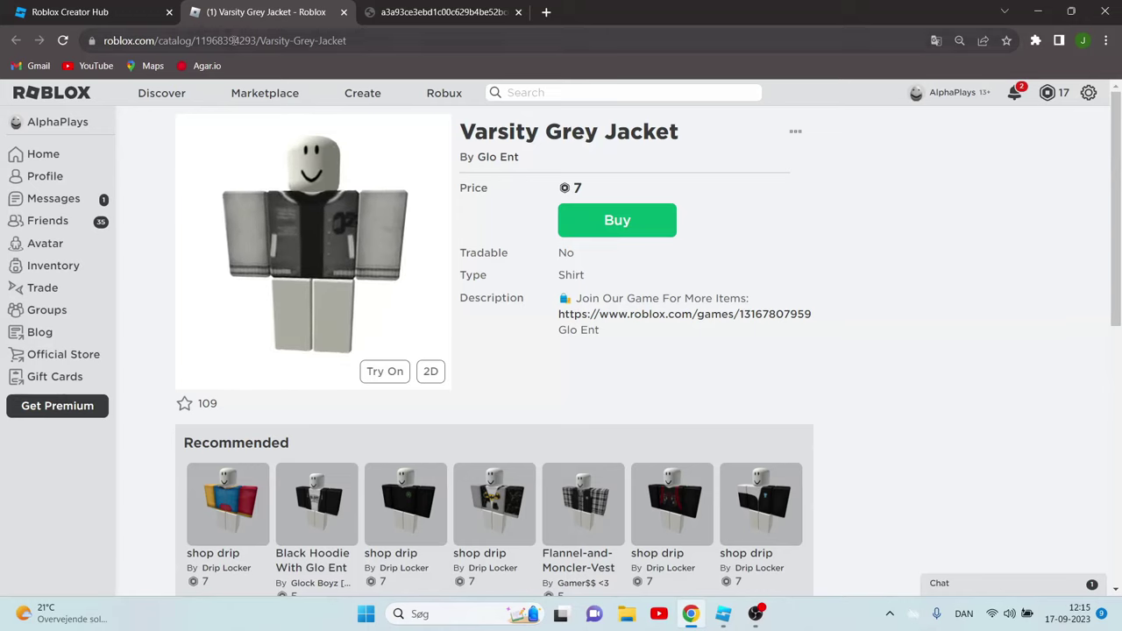
pyautogui.doubleClick(284, 40)
pyautogui.rightClick(285, 41)
pyautogui.click(343, 137)
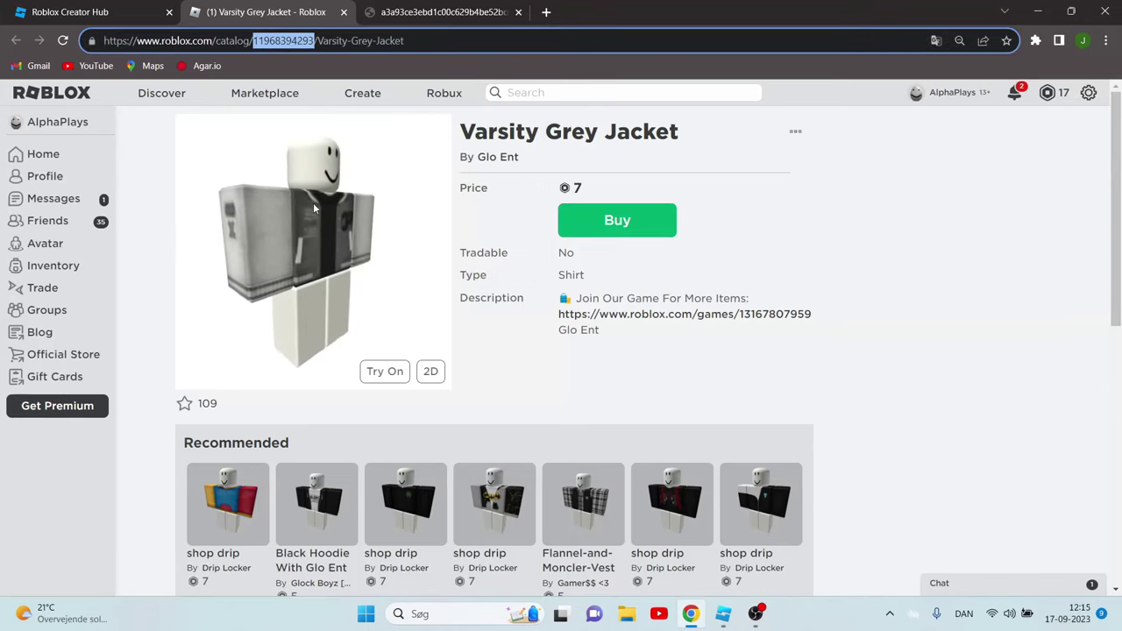
pyautogui.click(723, 614)
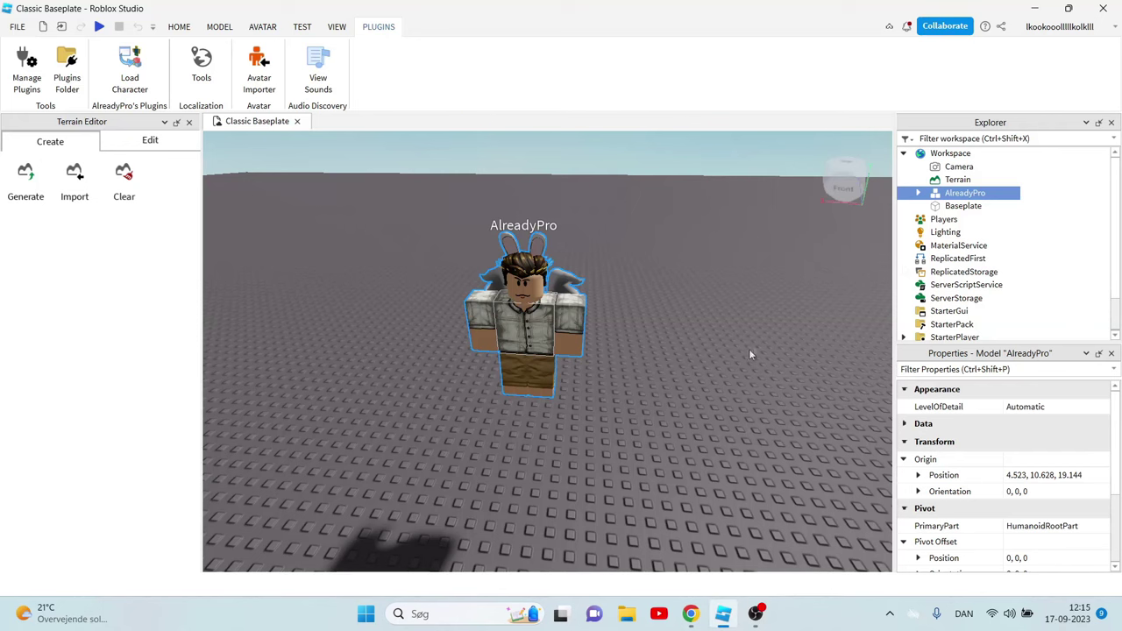
# Step: Select the character's Shirt in Explorer and clear its ShirtTemplate value
pyautogui.click(917, 194)
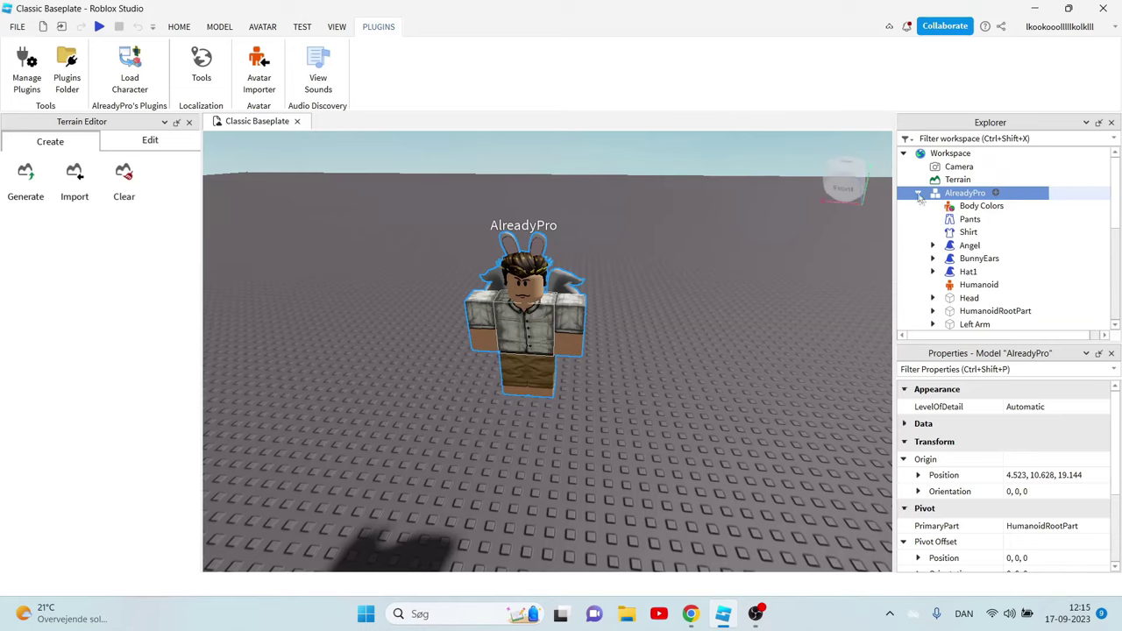
pyautogui.click(964, 232)
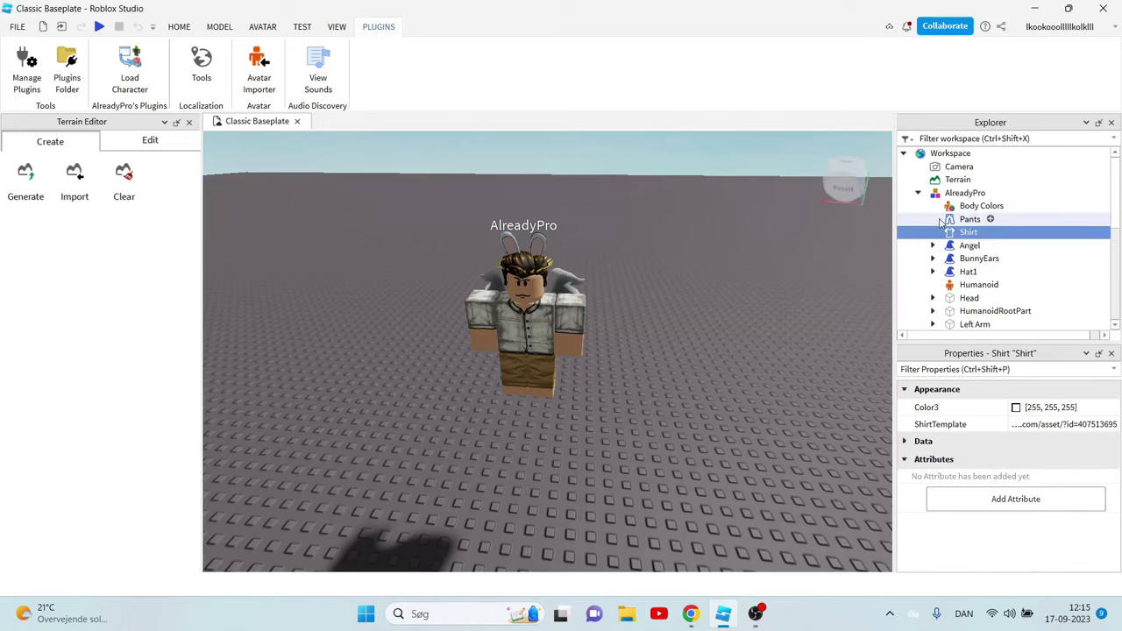
pyautogui.click(1044, 426)
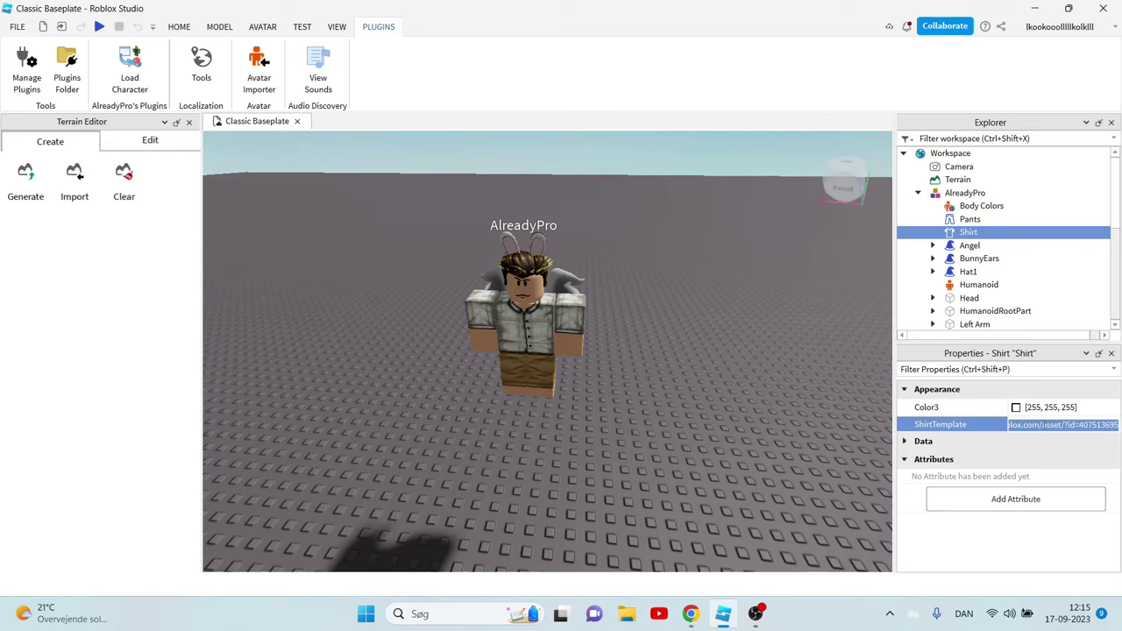
pyautogui.press('BackSpace')
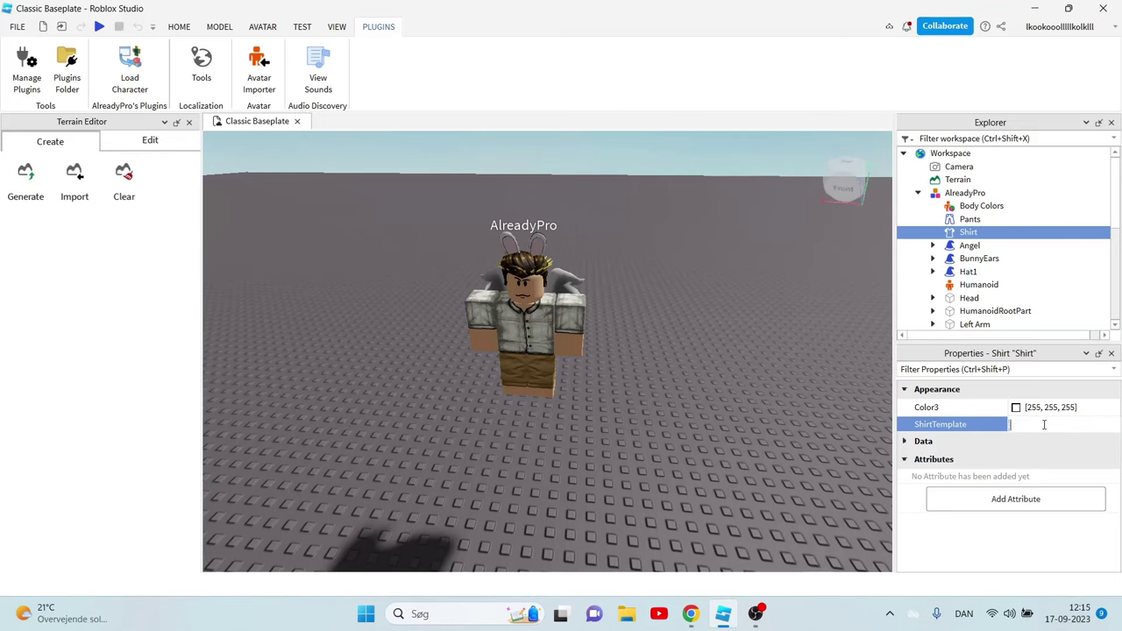
pyautogui.click(690, 614)
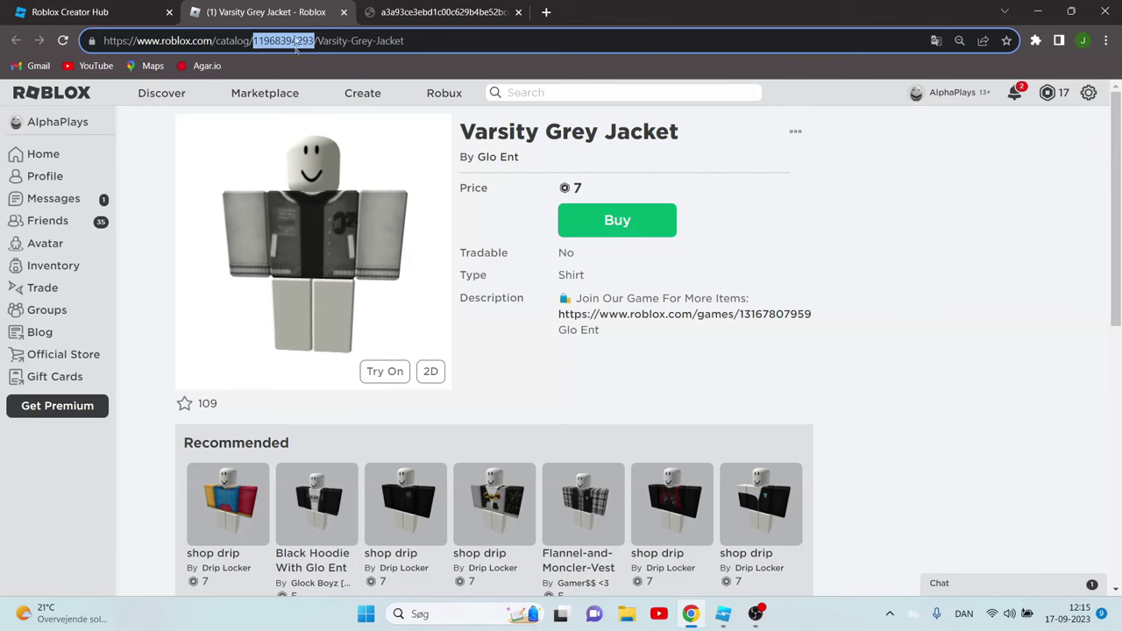
pyautogui.click(723, 613)
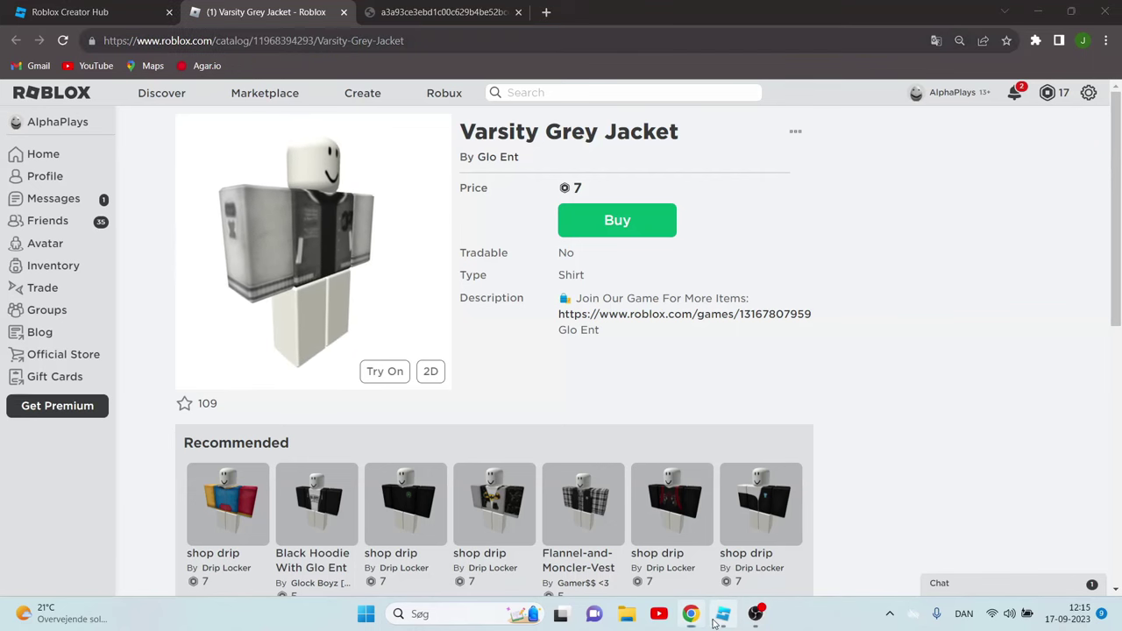
pyautogui.click(1027, 420)
pyautogui.hotkey('ctrl', 'v')
pyautogui.press('Return')
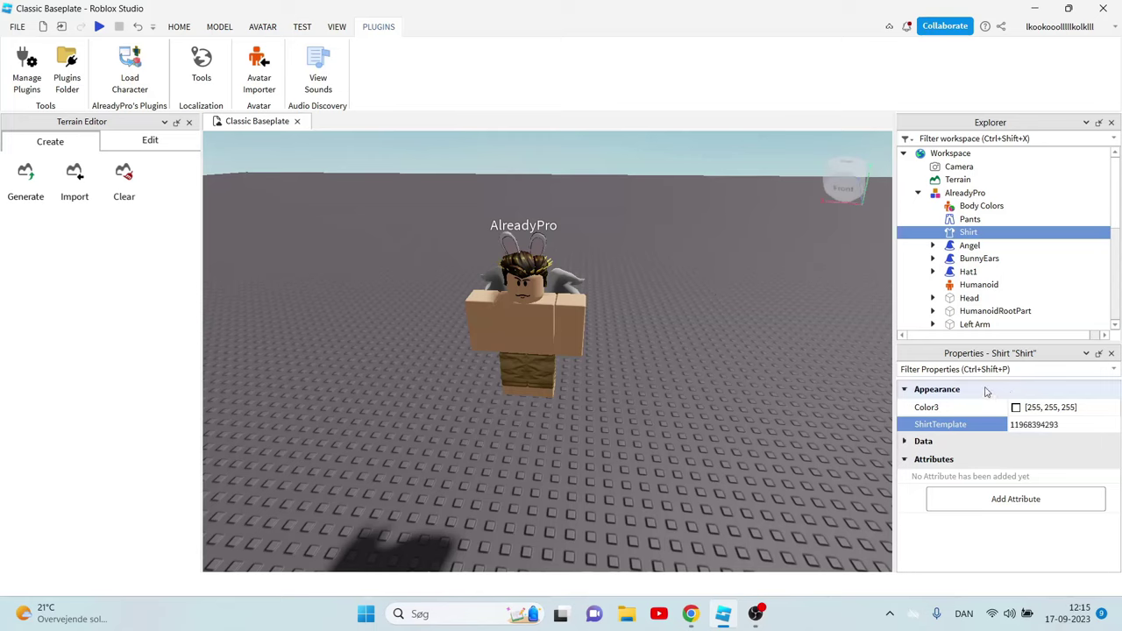
pyautogui.press('Return')
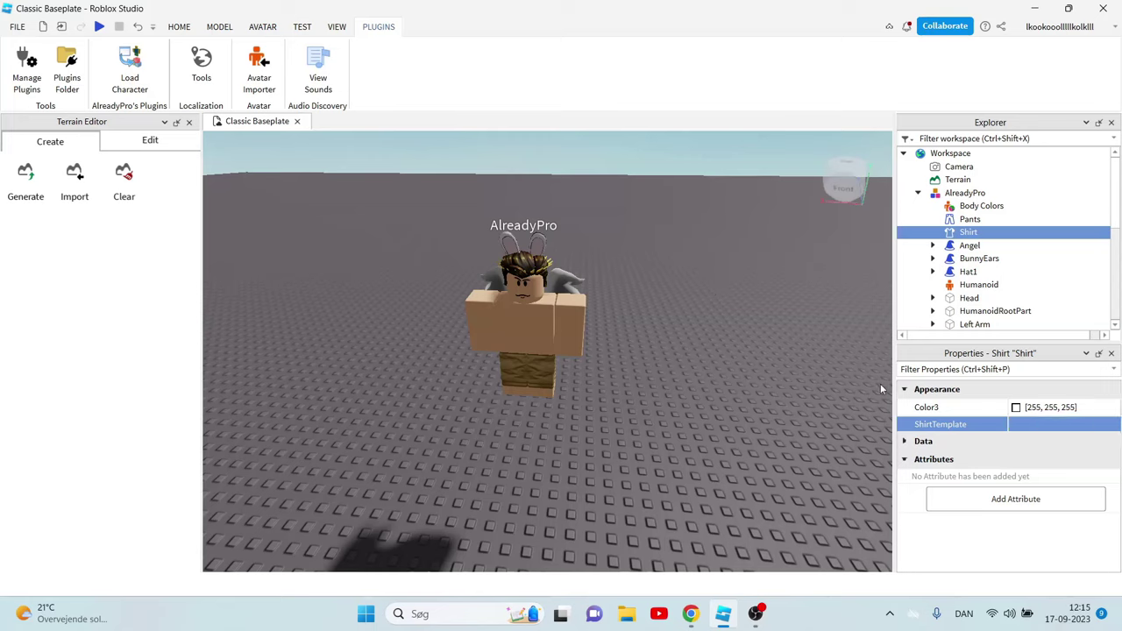
pyautogui.scroll(6, 747, 440)
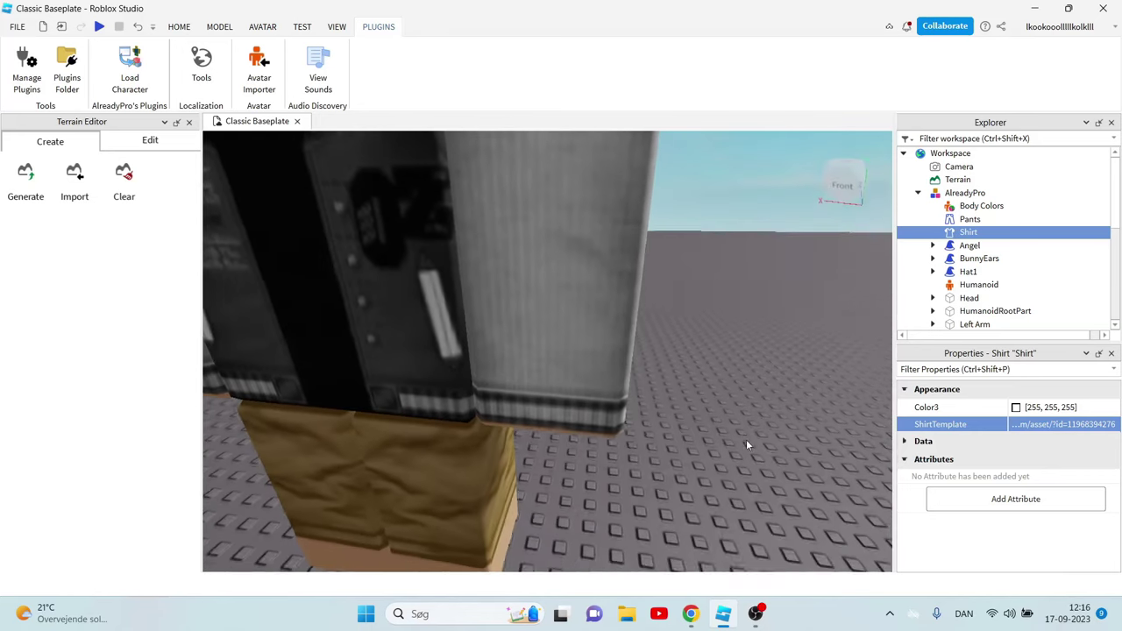
pyautogui.scroll(-3, 746, 439)
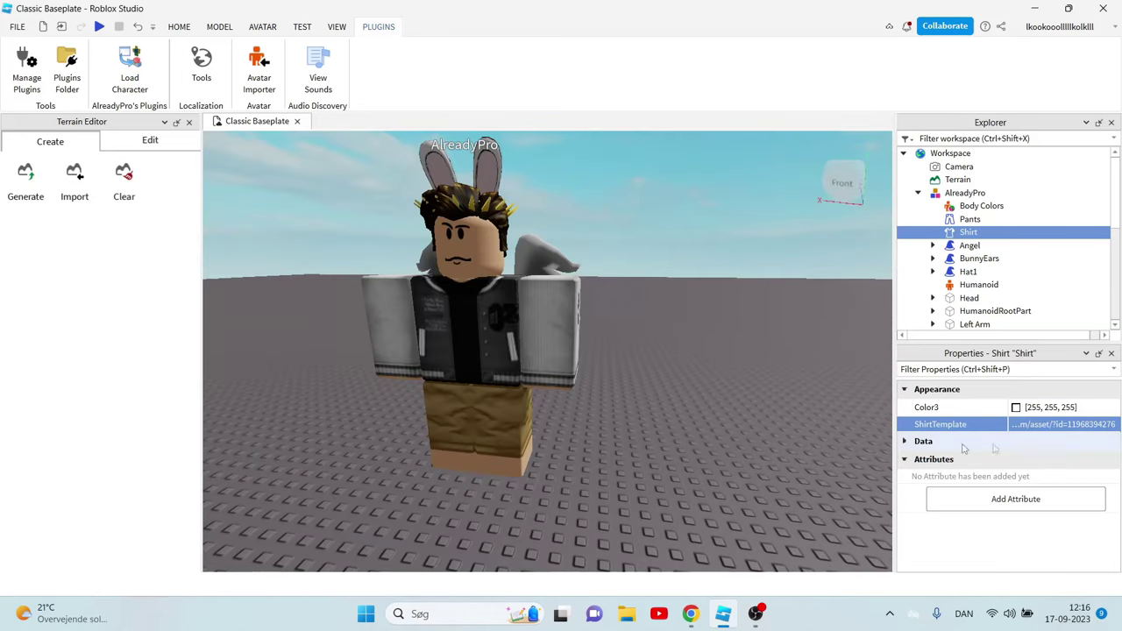
pyautogui.doubleClick(1087, 425)
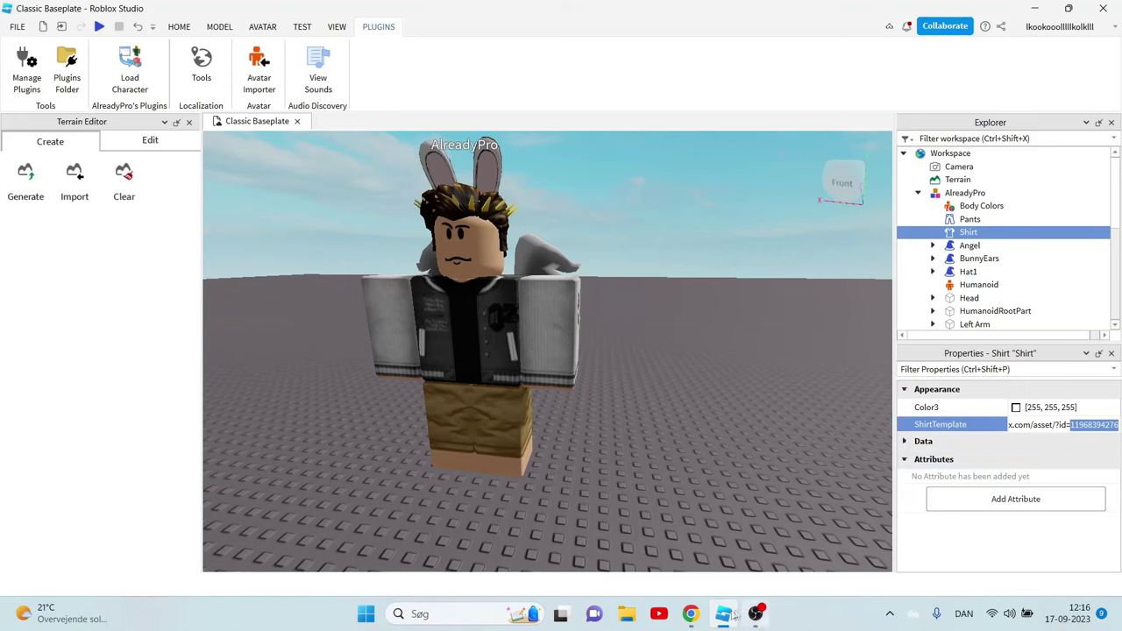
pyautogui.click(690, 614)
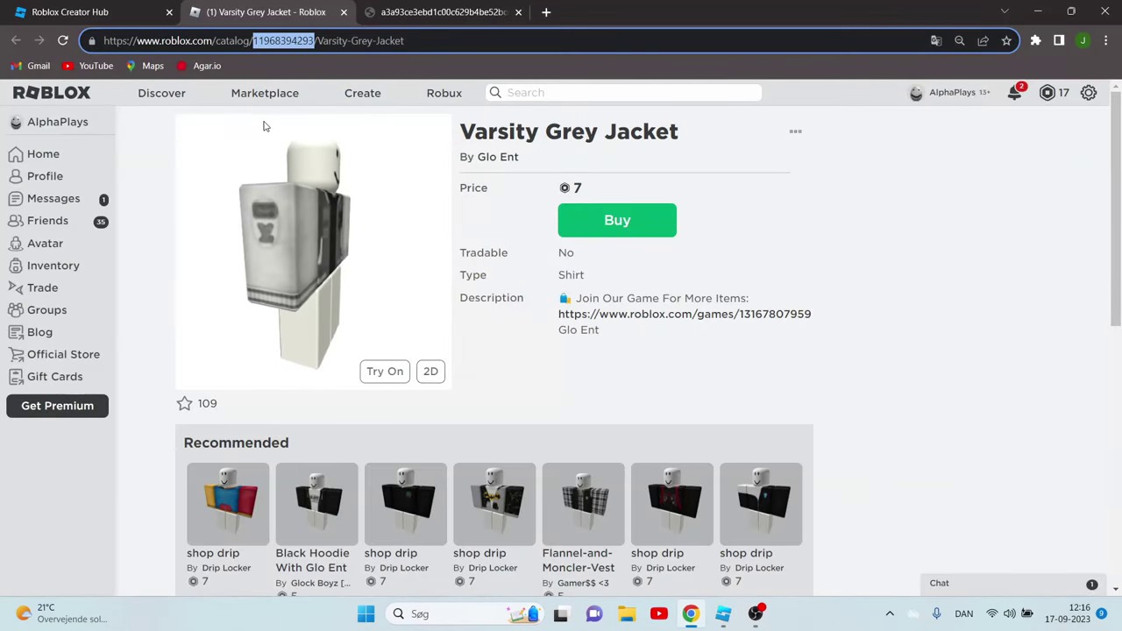
pyautogui.press('BackSpace')
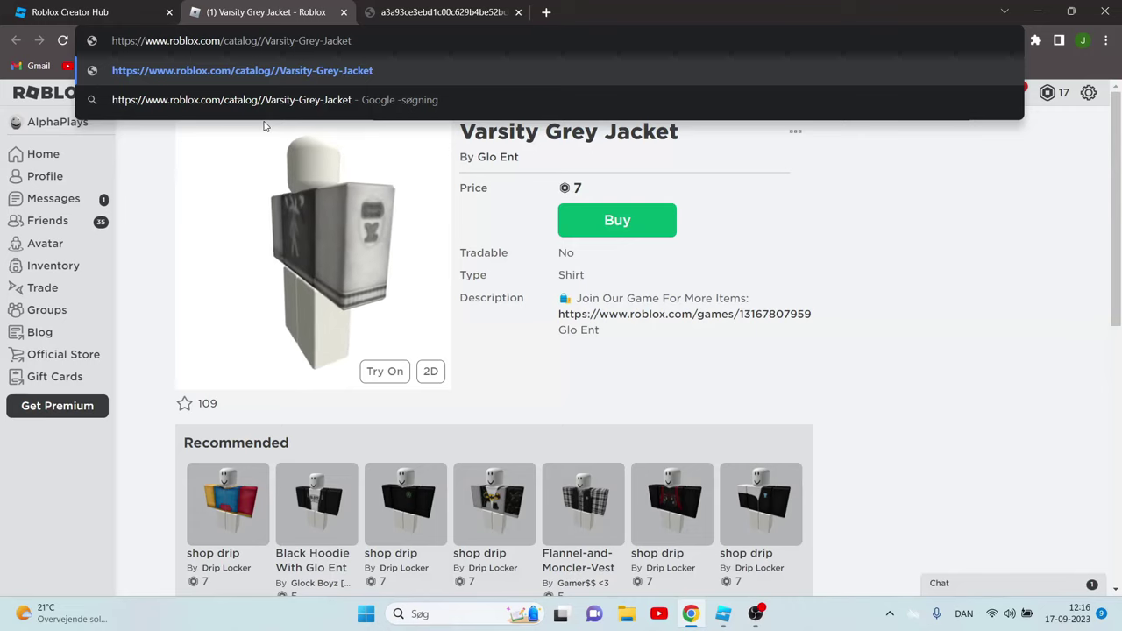
pyautogui.hotkey('ctrl', 'v')
pyautogui.press('Return')
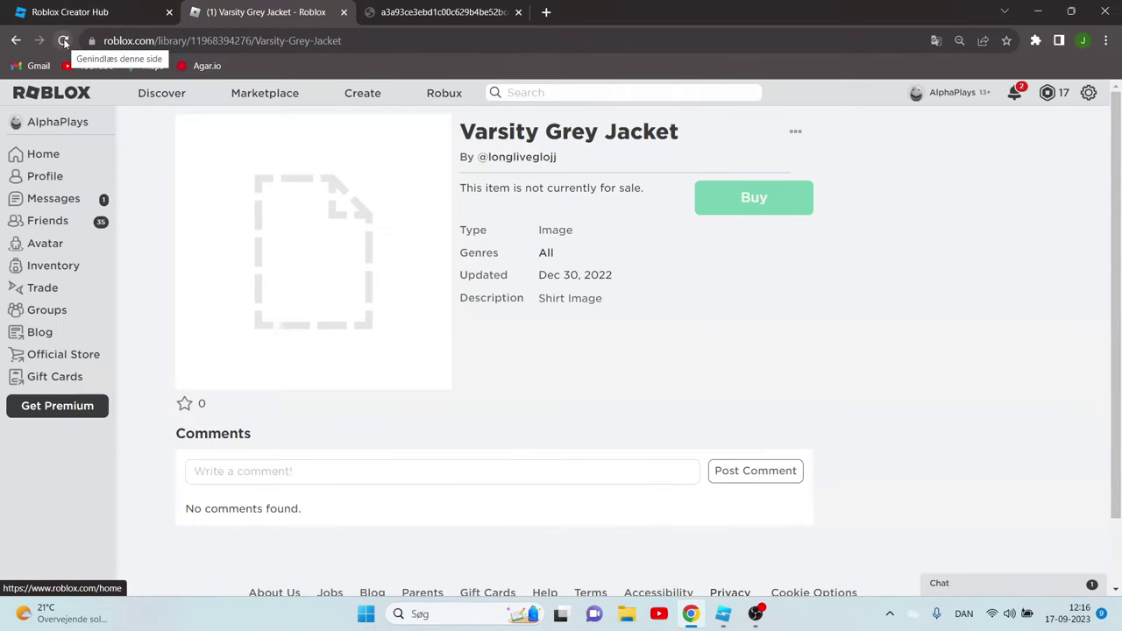
pyautogui.click(64, 41)
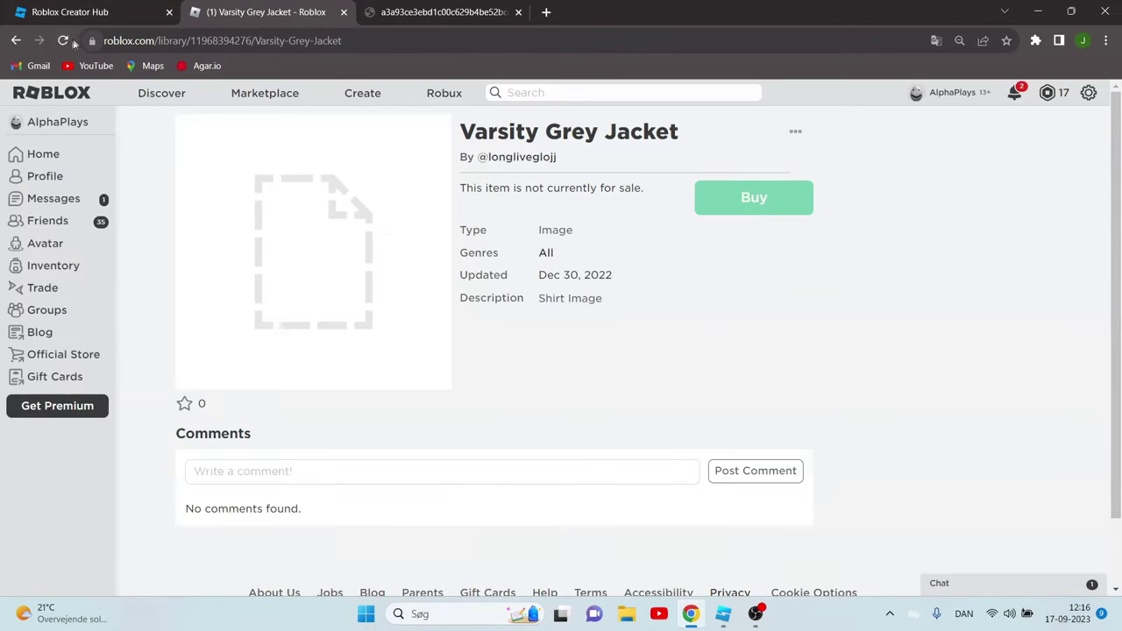
pyautogui.click(62, 41)
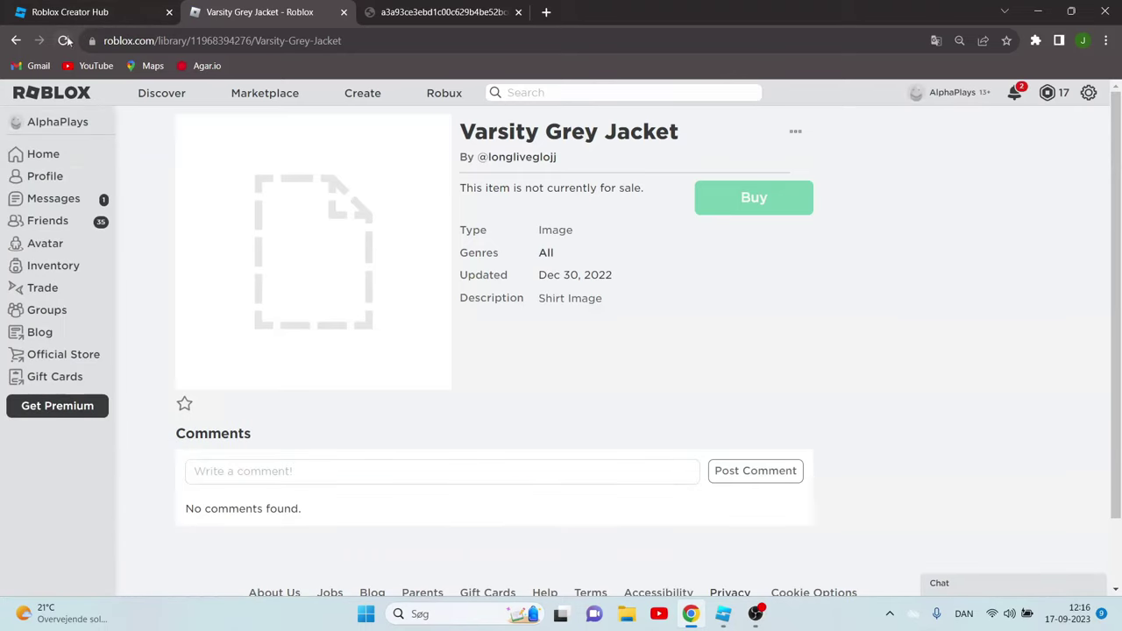
pyautogui.click(70, 33)
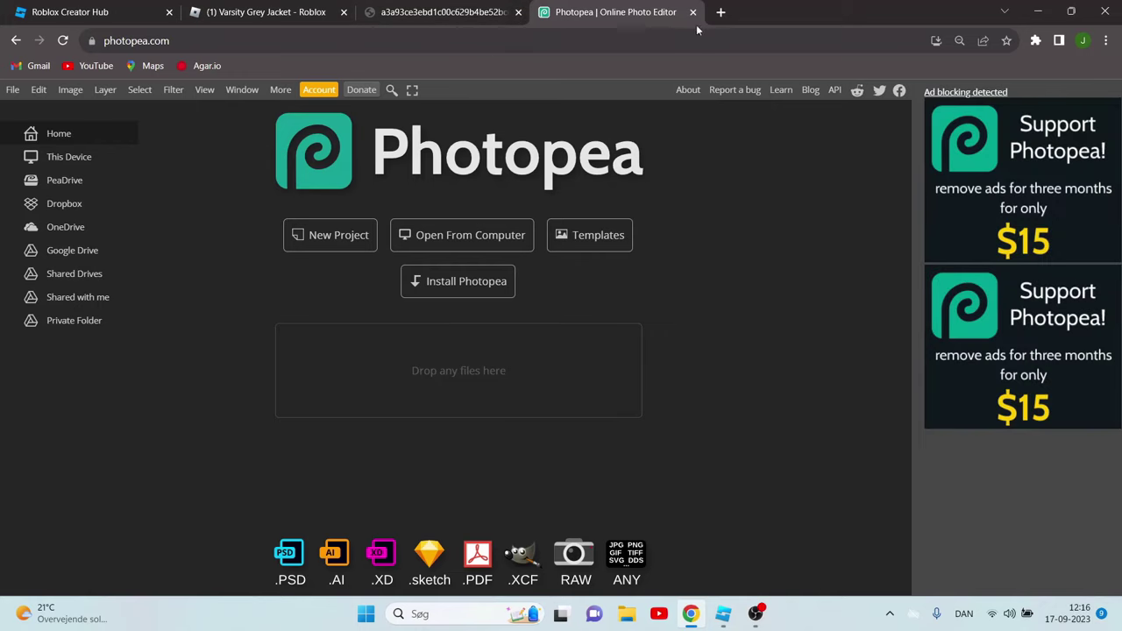
# Step: Search Google Images for 'roblox shirt template' filtered to transparent colour
pyautogui.click(721, 13)
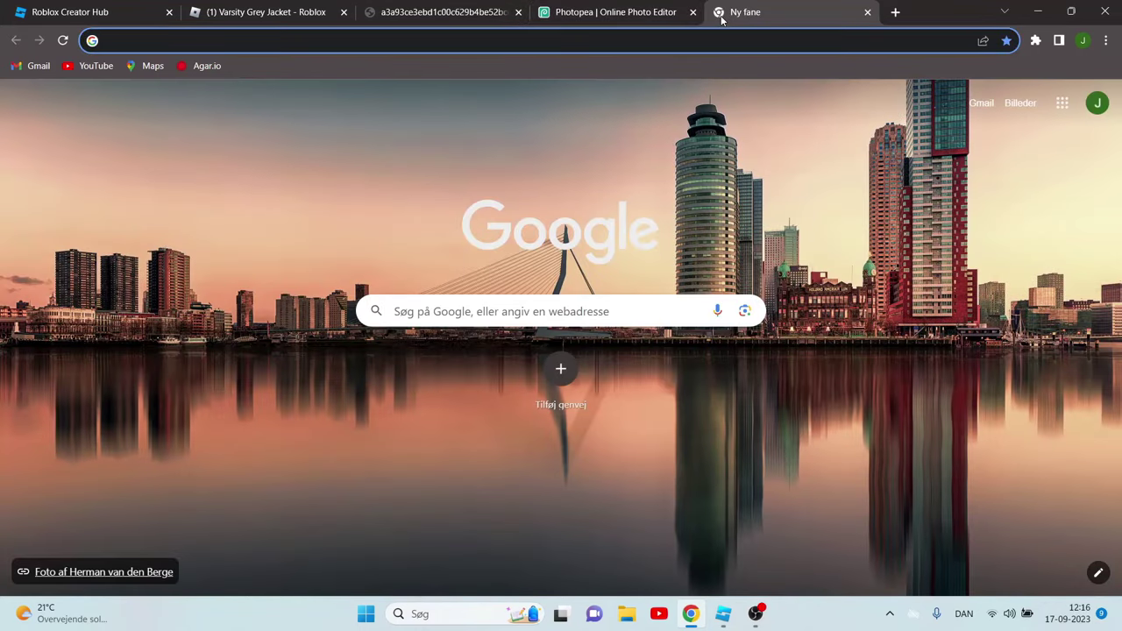
pyautogui.write('roblox shirt ')
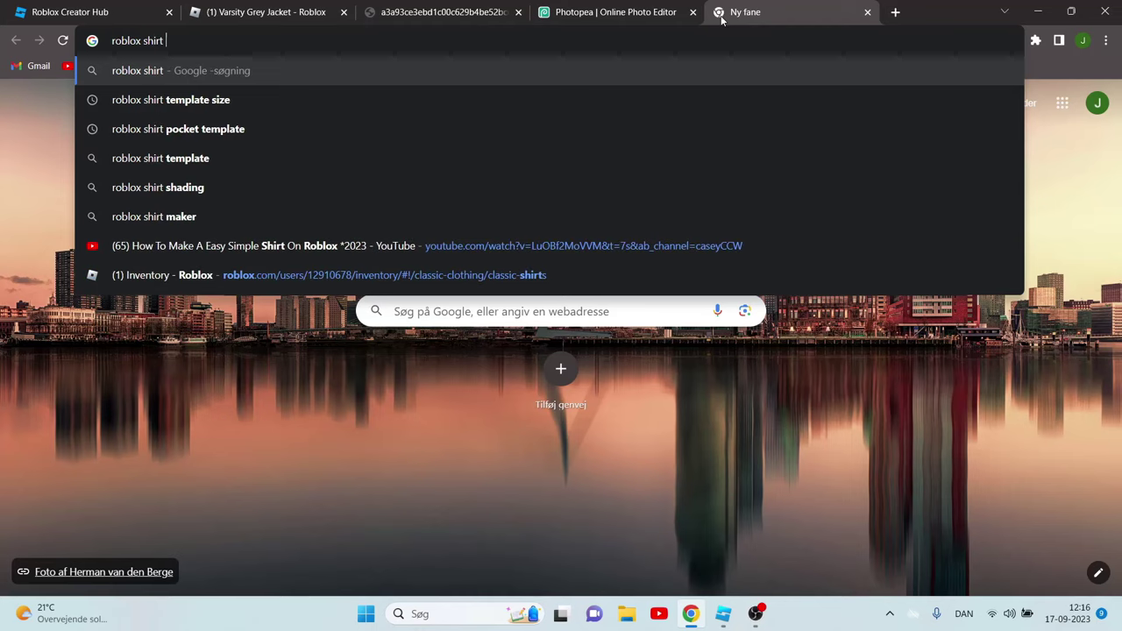
pyautogui.write('template')
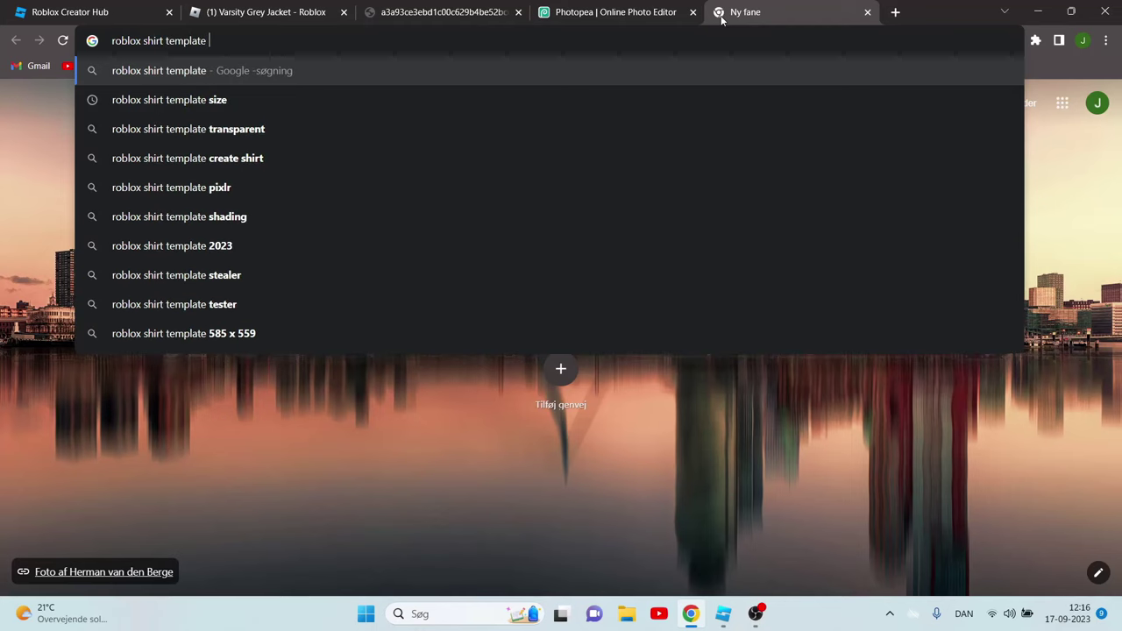
pyautogui.click(270, 130)
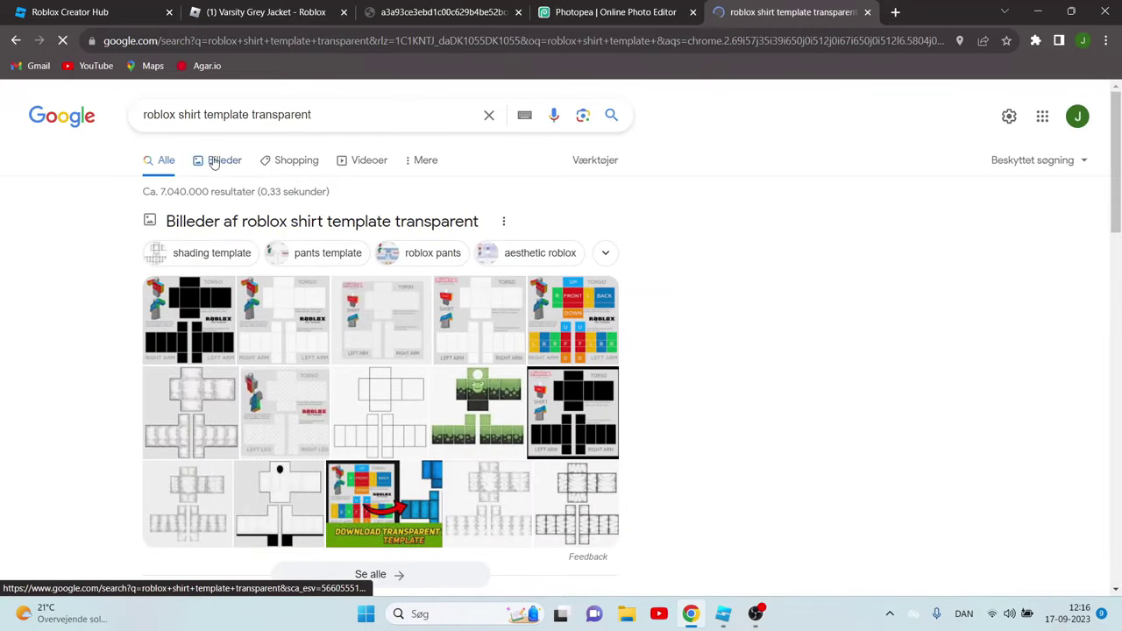
pyautogui.click(215, 160)
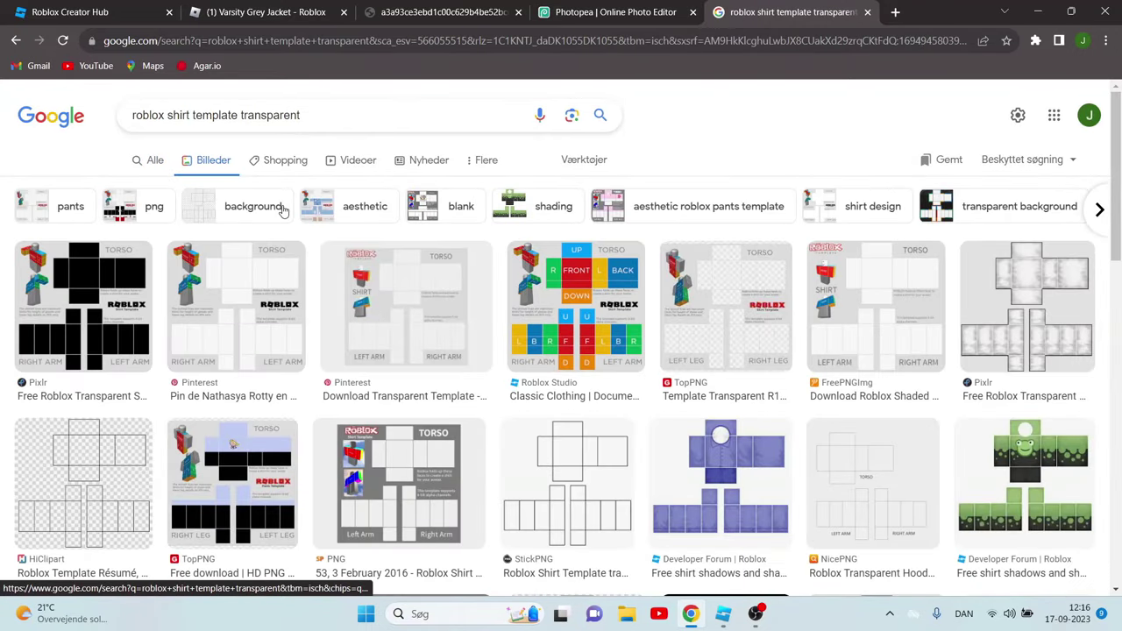
pyautogui.click(584, 159)
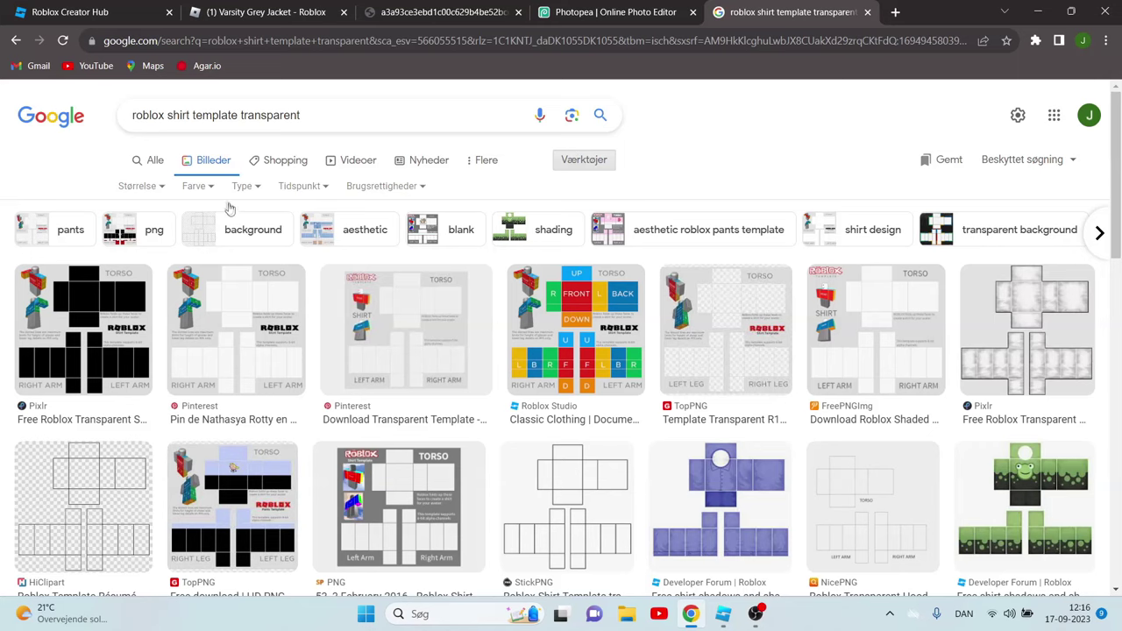
pyautogui.click(199, 187)
pyautogui.click(215, 254)
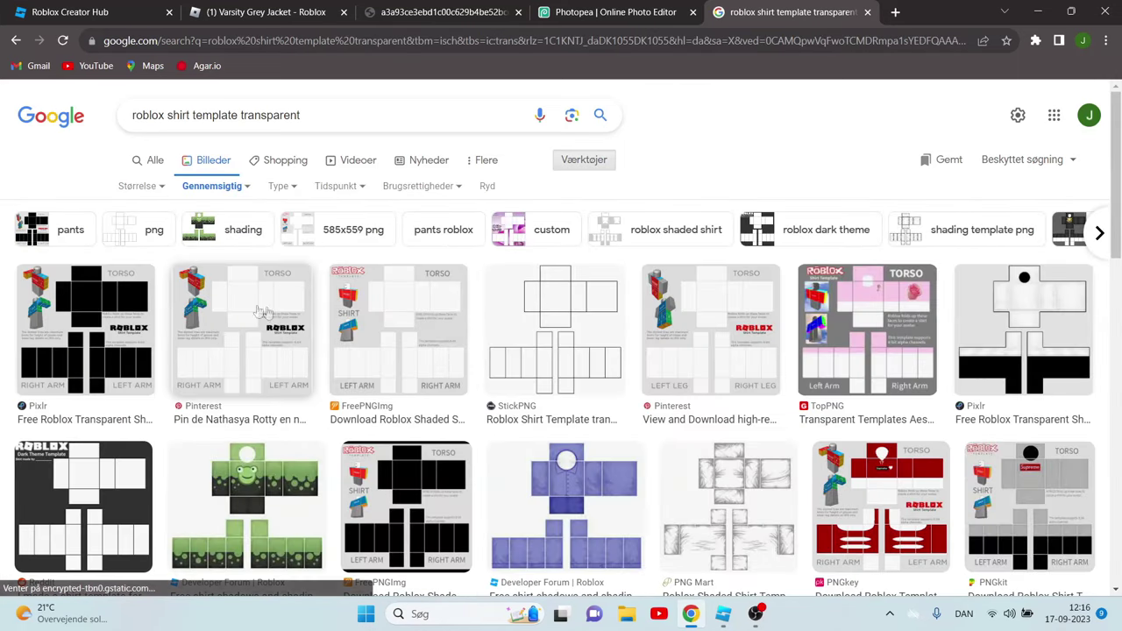
pyautogui.click(118, 319)
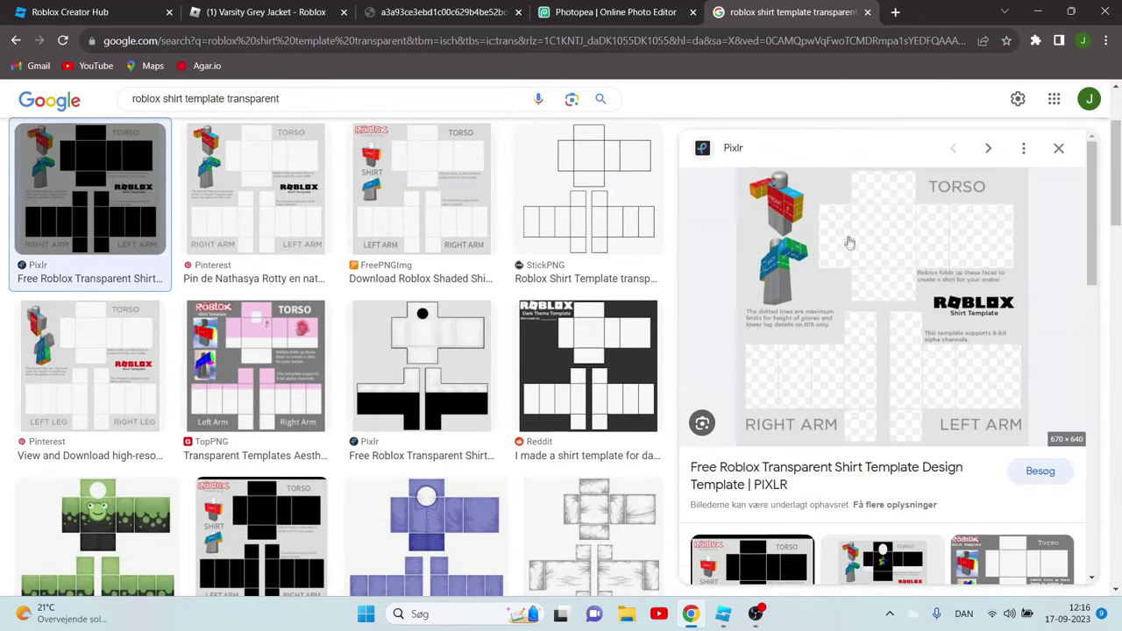
# Step: Close the search tab and copy the transparent shirt template image
pyautogui.click(306, 9)
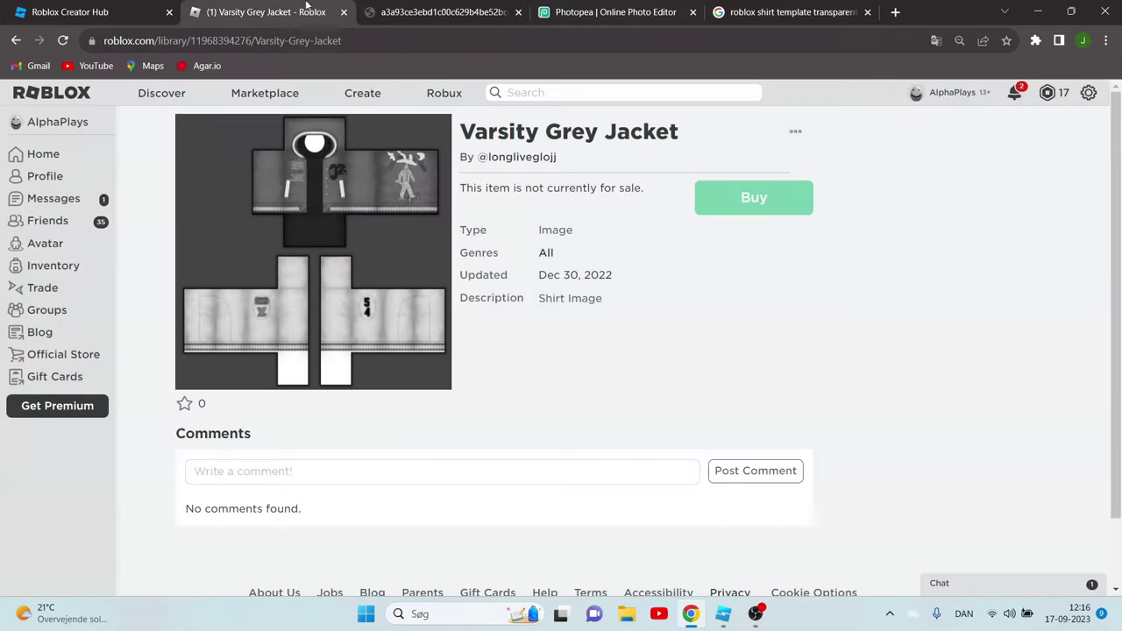
pyautogui.click(368, 11)
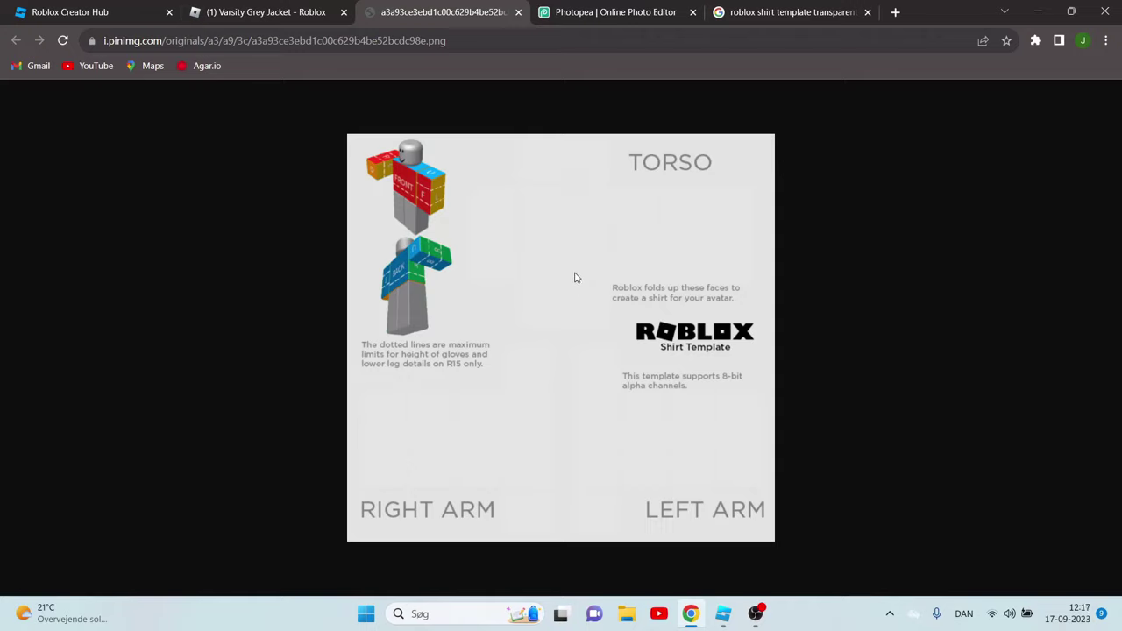
pyautogui.click(866, 11)
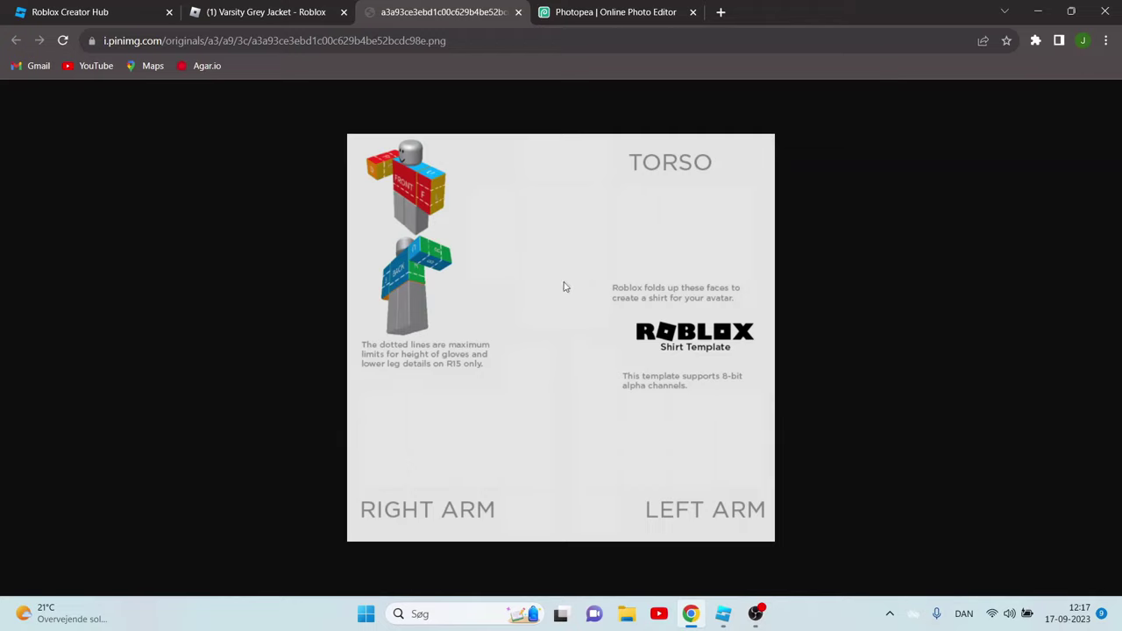
pyautogui.rightClick(565, 286)
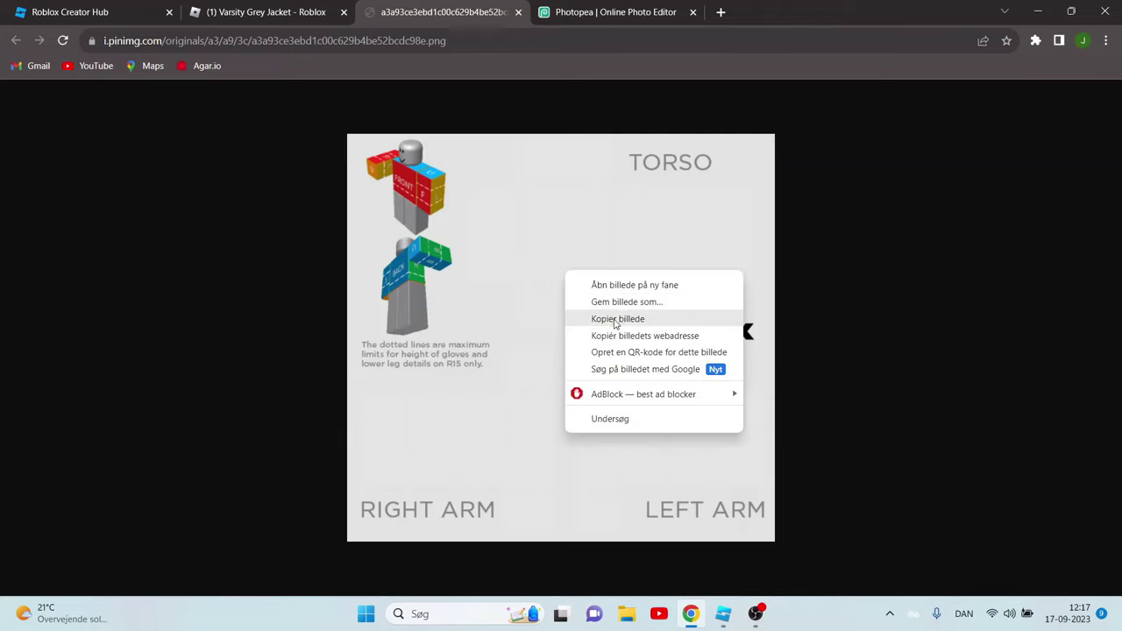
pyautogui.click(616, 321)
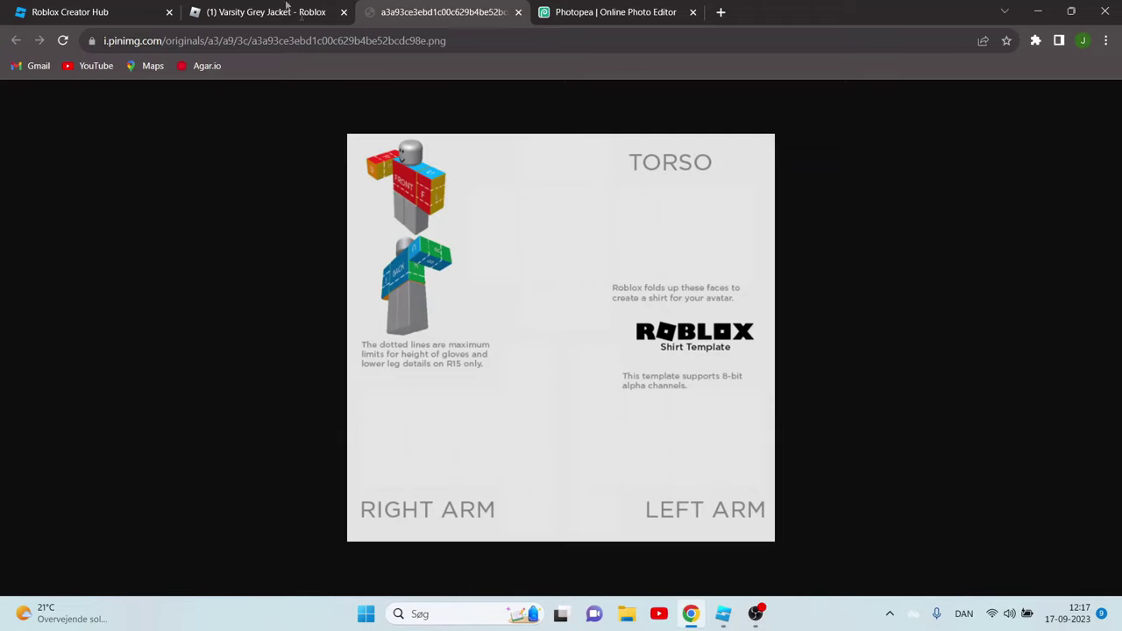
pyautogui.click(287, 7)
pyautogui.click(610, 8)
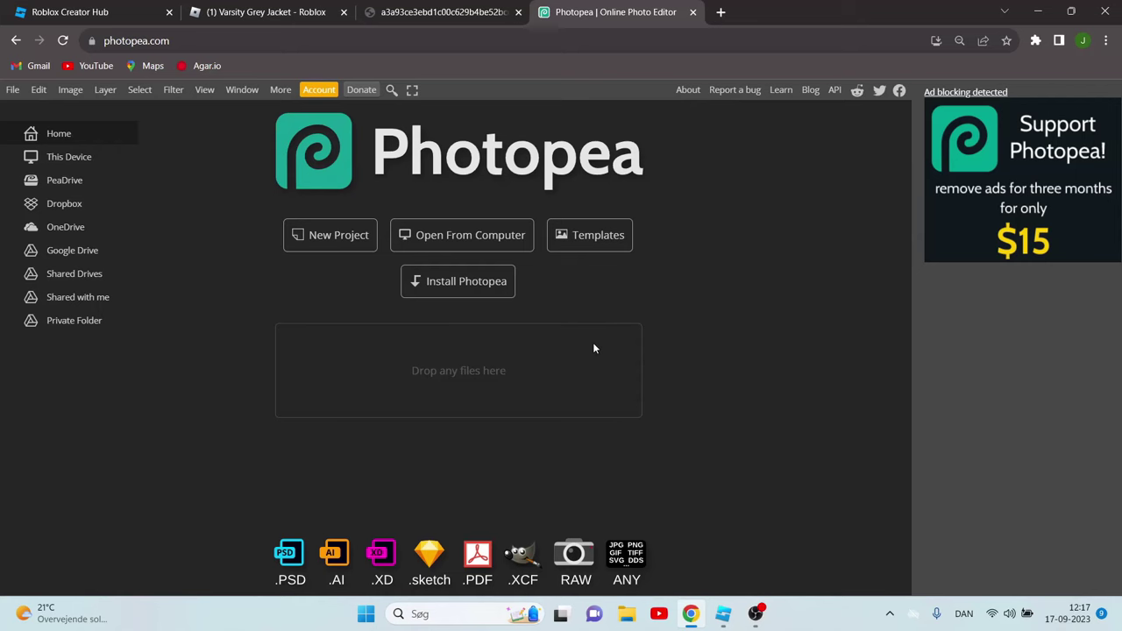
# Step: Open the shirt template in Photopea and copy the Varsity Grey Jacket image
pyautogui.hotkey('ctrl', 'v')
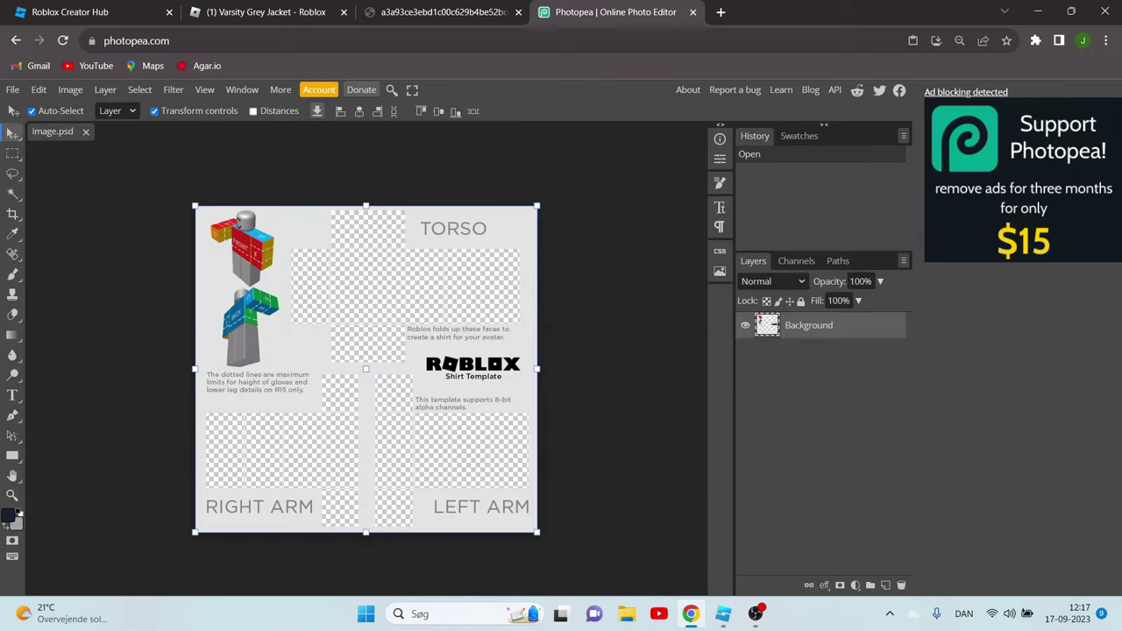
pyautogui.click(400, 5)
pyautogui.click(263, 12)
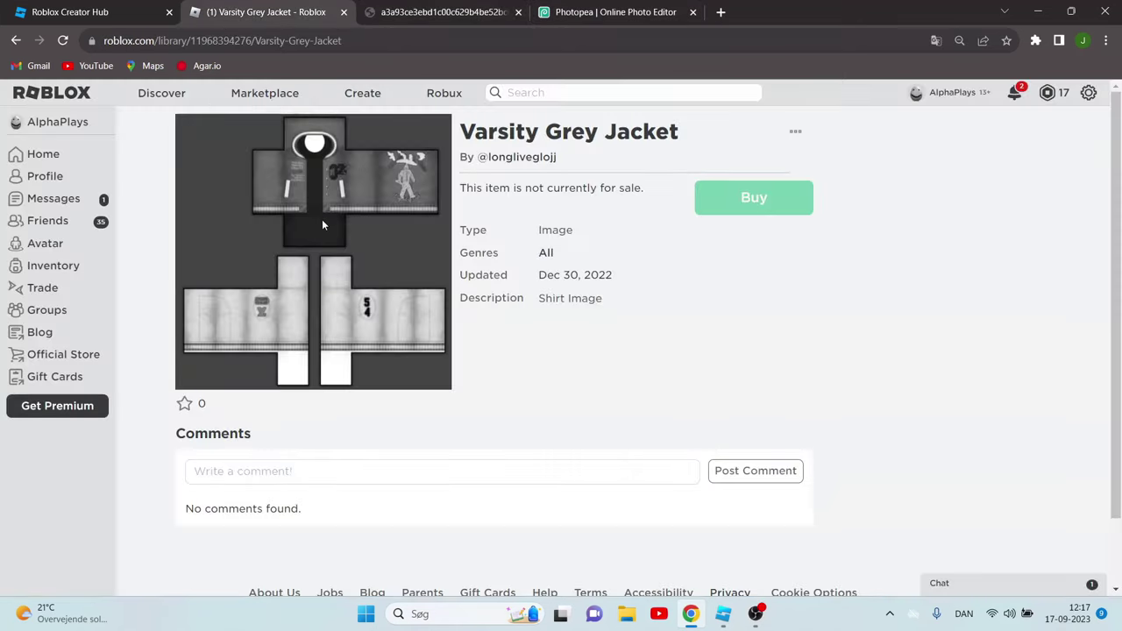
pyautogui.rightClick(321, 213)
pyautogui.click(375, 262)
# Step: Paste the jacket image onto the template document as Layer 1
pyautogui.click(438, 13)
pyautogui.click(587, 13)
pyautogui.hotkey('ctrl', 'v')
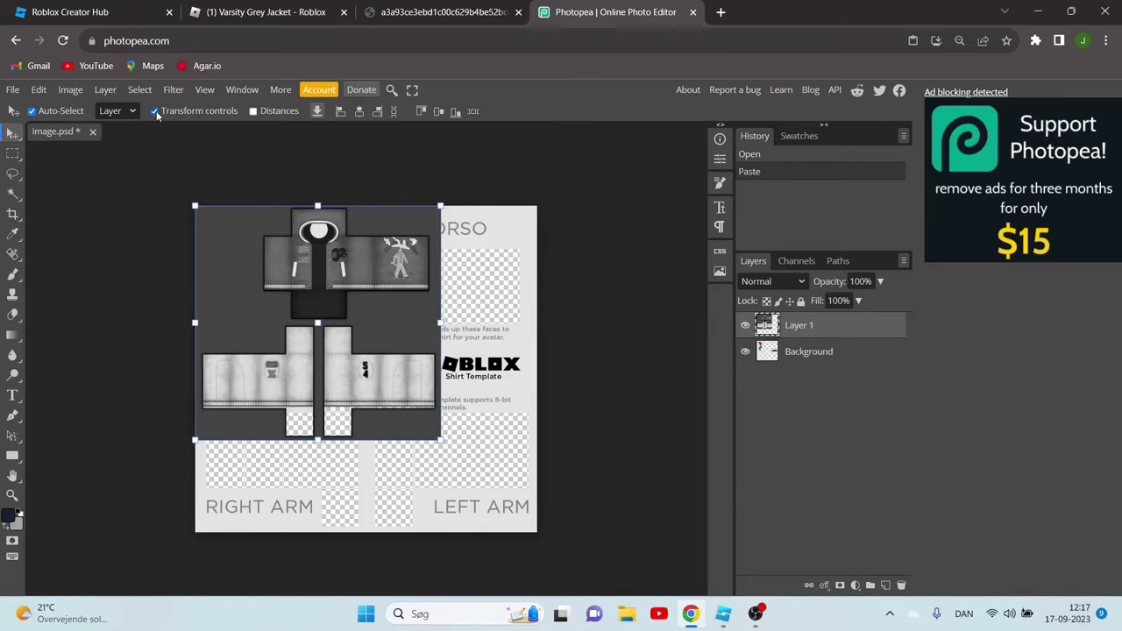
pyautogui.moveTo(440, 440); pyautogui.dragTo(439, 438)
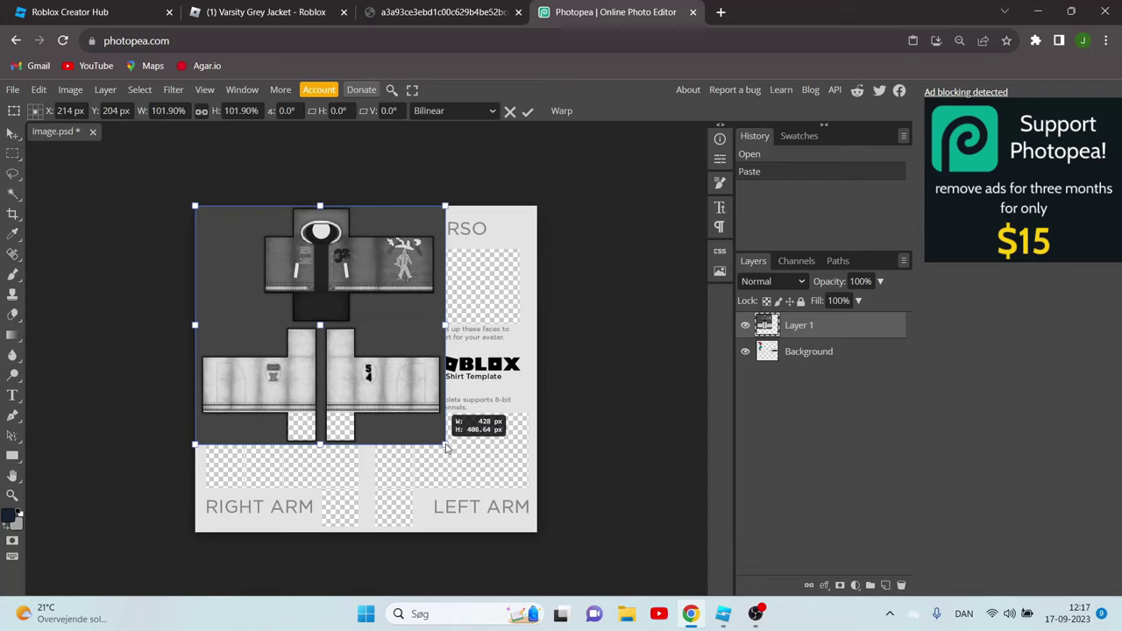
pyautogui.click(770, 154)
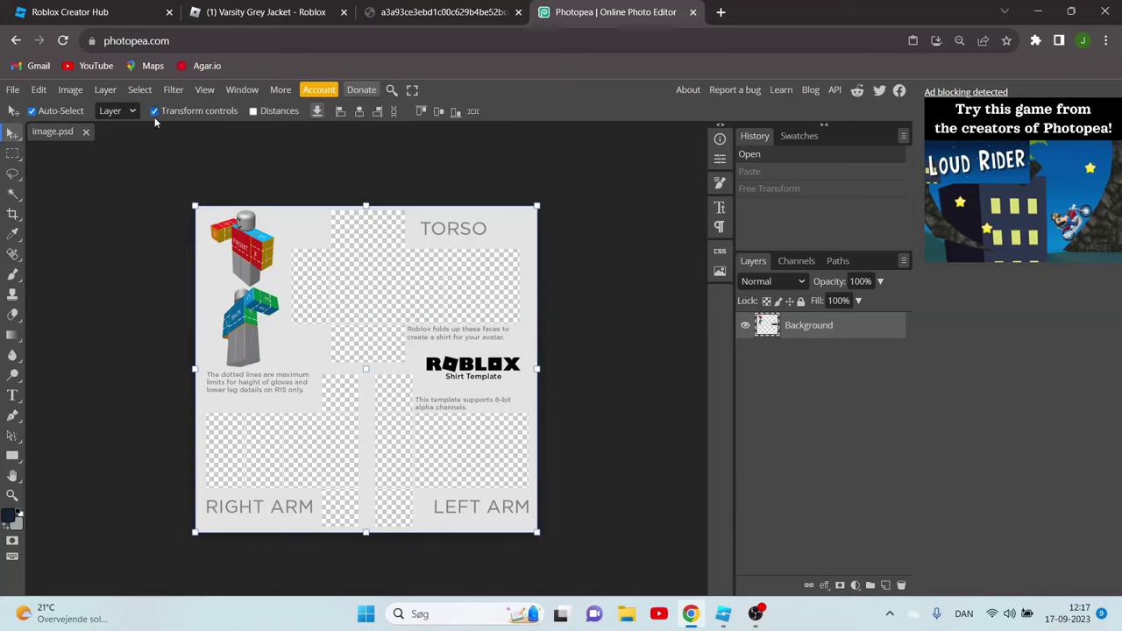
pyautogui.hotkey('ctrl', 'v')
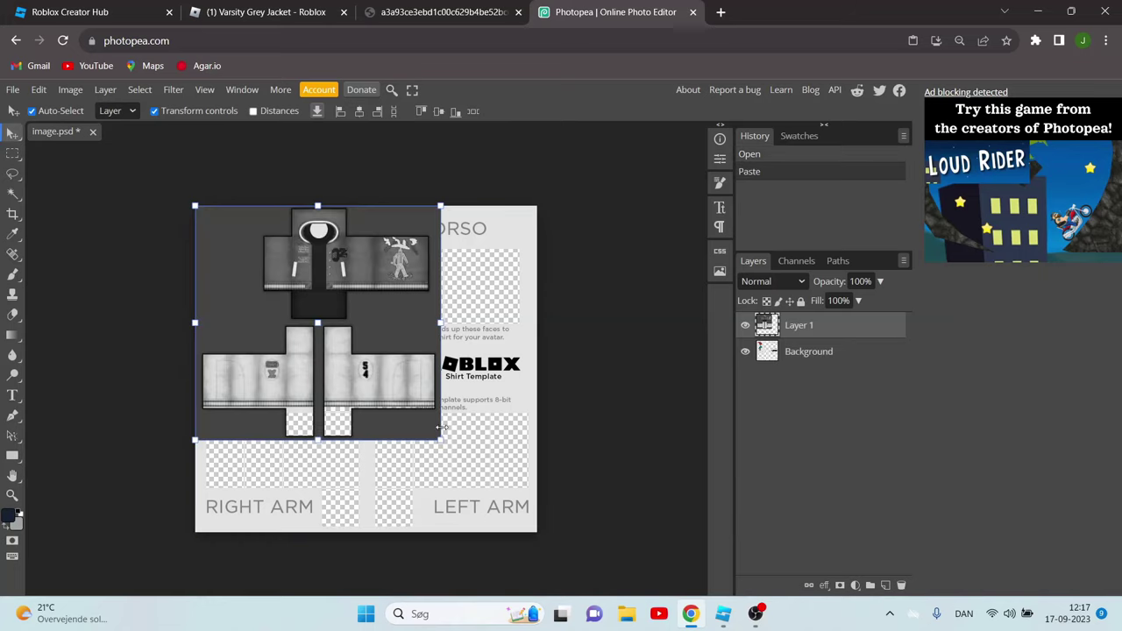
# Step: Scale the jacket layer to fill the canvas and move the template layer above it
pyautogui.moveTo(441, 440); pyautogui.dragTo(537, 532)
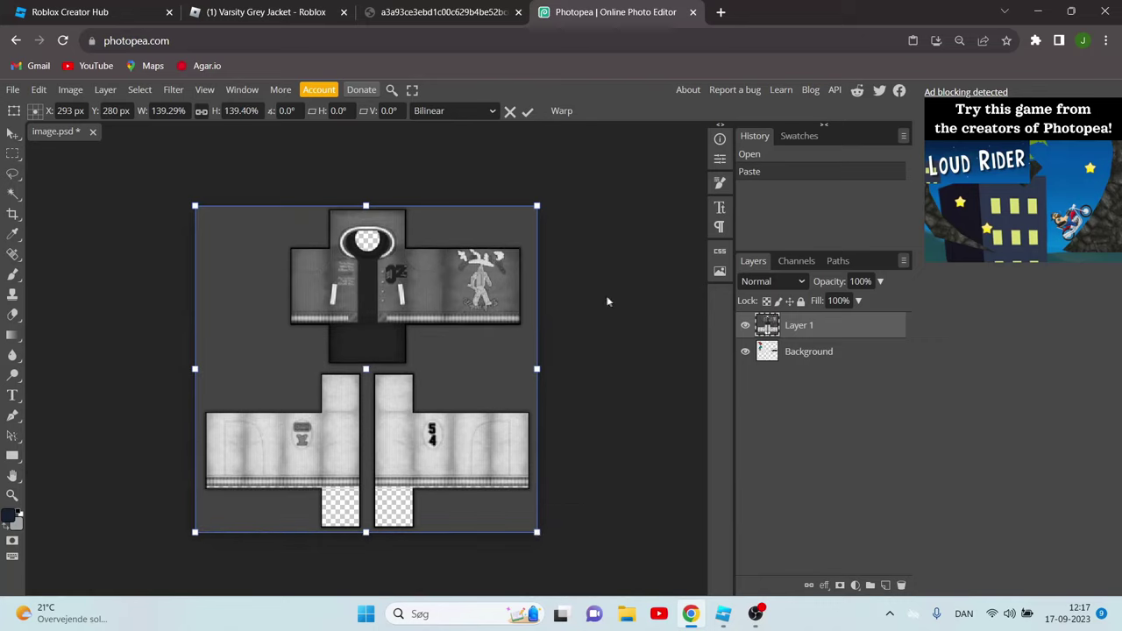
pyautogui.click(773, 357)
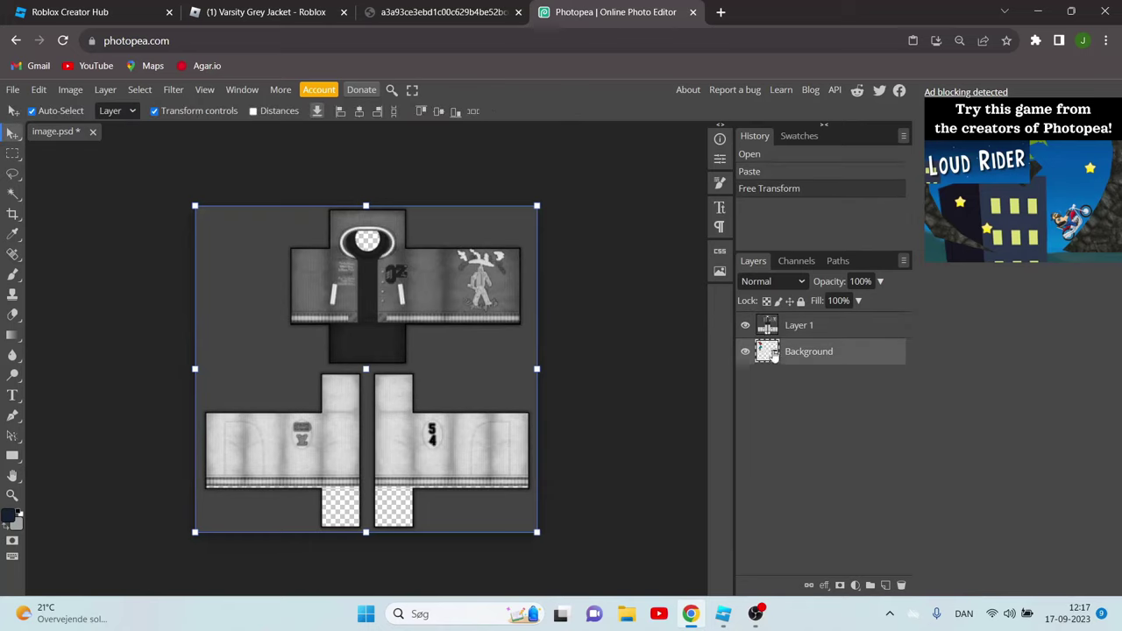
pyautogui.moveTo(771, 353); pyautogui.dragTo(783, 324)
pyautogui.click(655, 373)
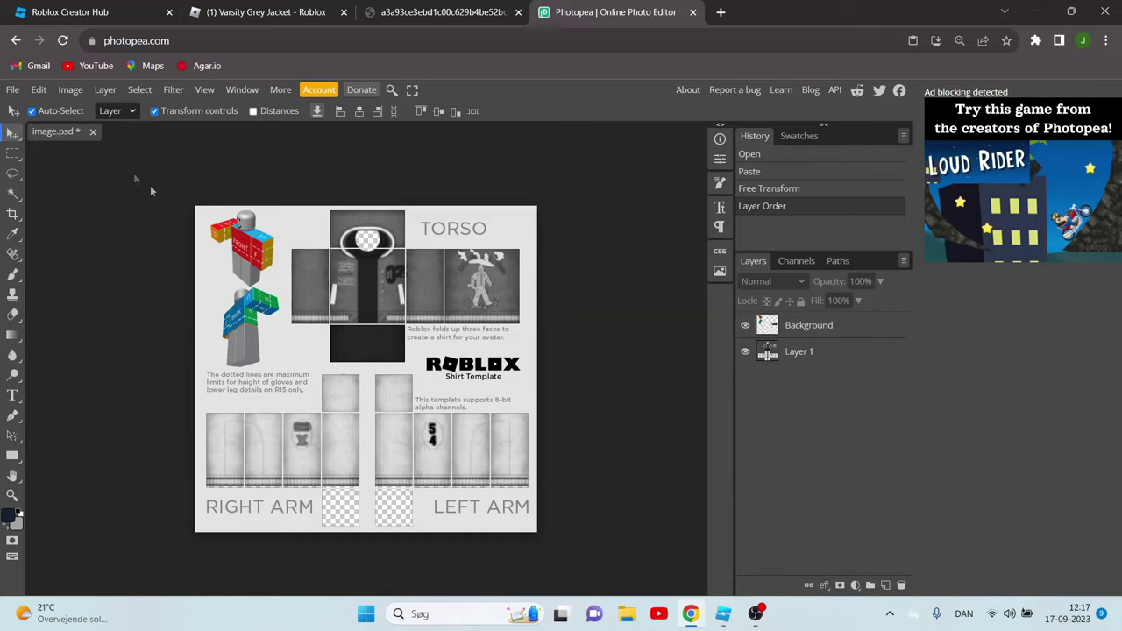
pyautogui.click(12, 89)
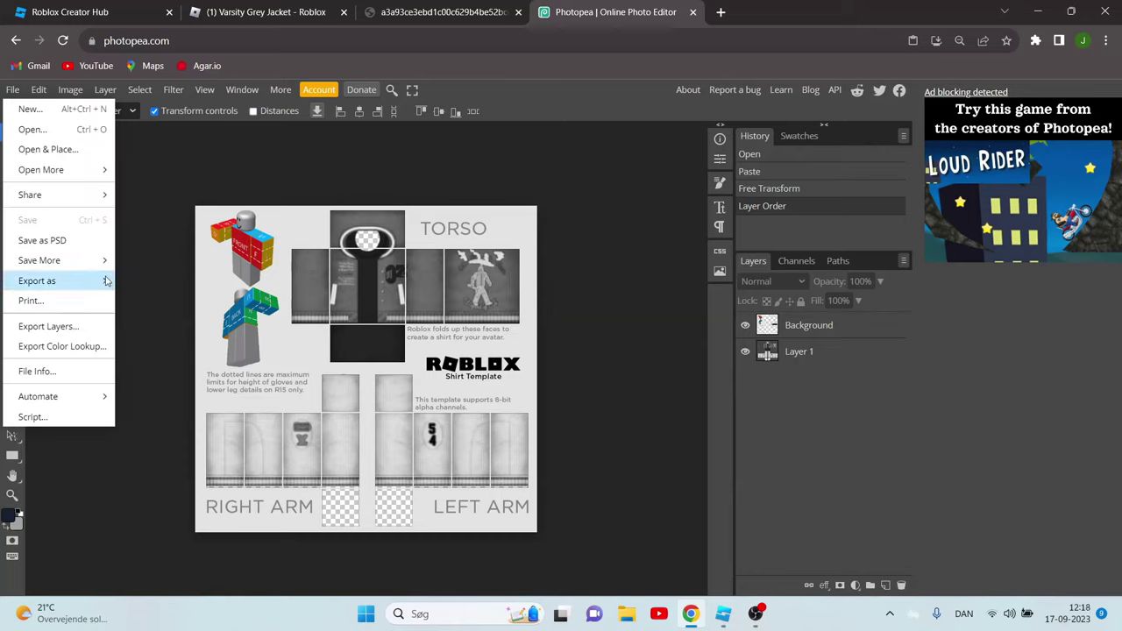
# Step: Export the Photopea shirt composite as PNG image (37).png and return to the Varsity Grey Jacket page
pyautogui.moveTo(105, 284)
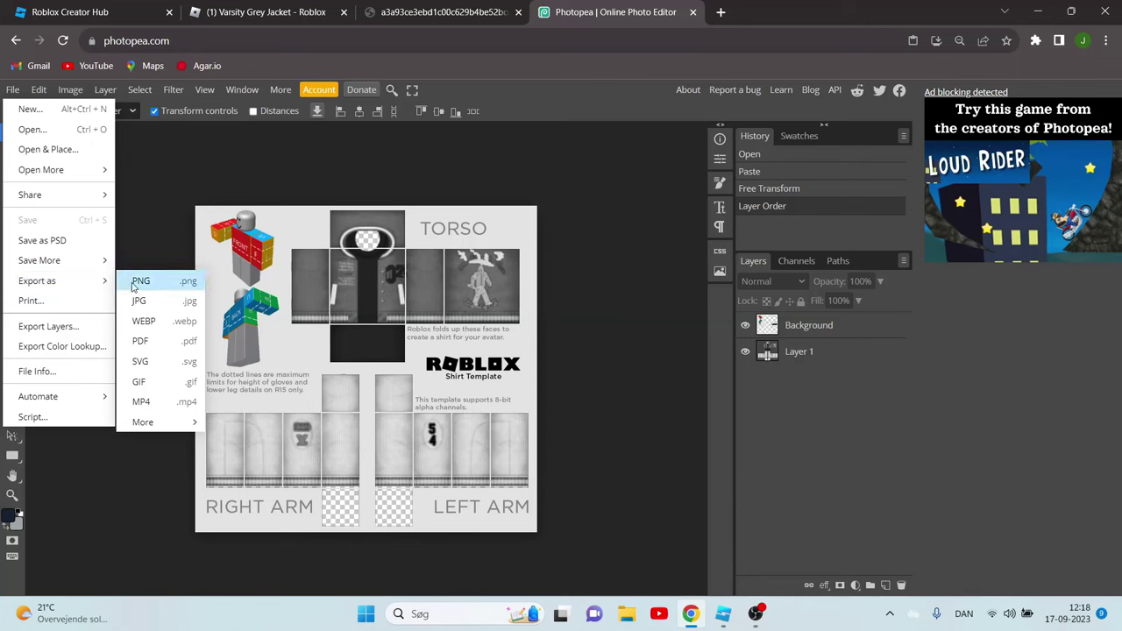
pyautogui.click(136, 282)
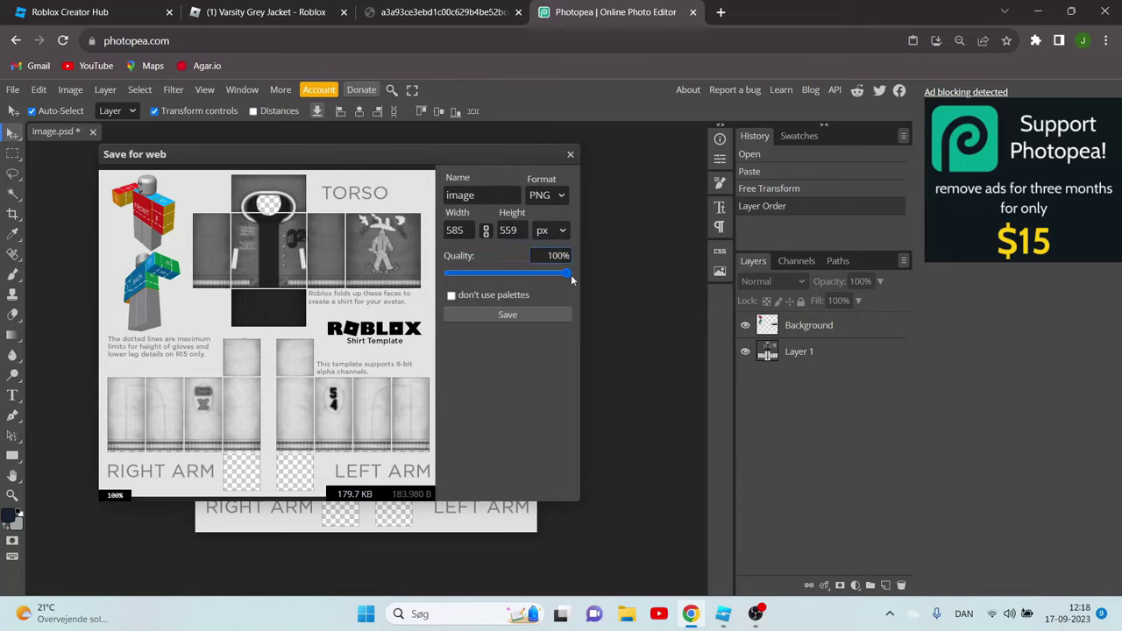
pyautogui.click(563, 315)
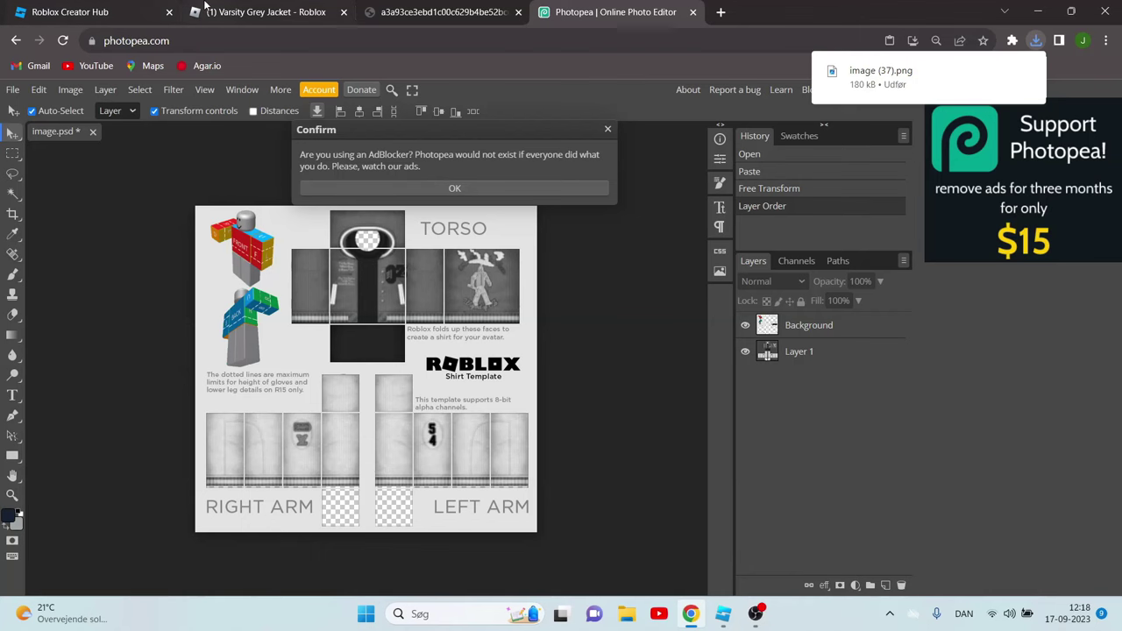
pyautogui.click(224, 7)
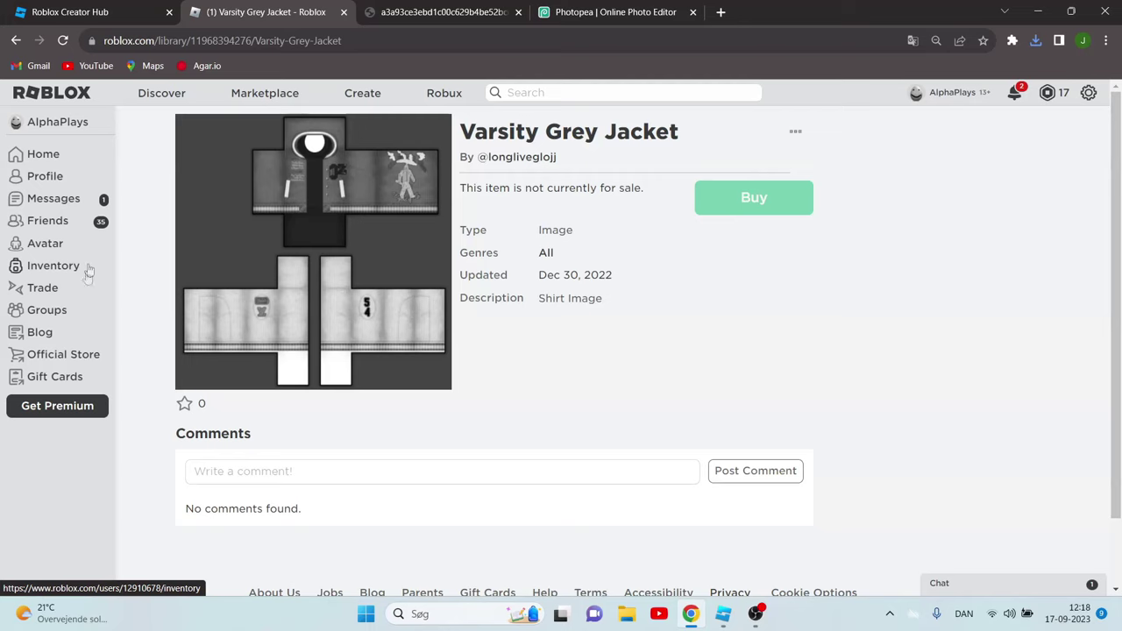
# Step: Open the L&C Store group's store and its page for creating group items
pyautogui.click(46, 310)
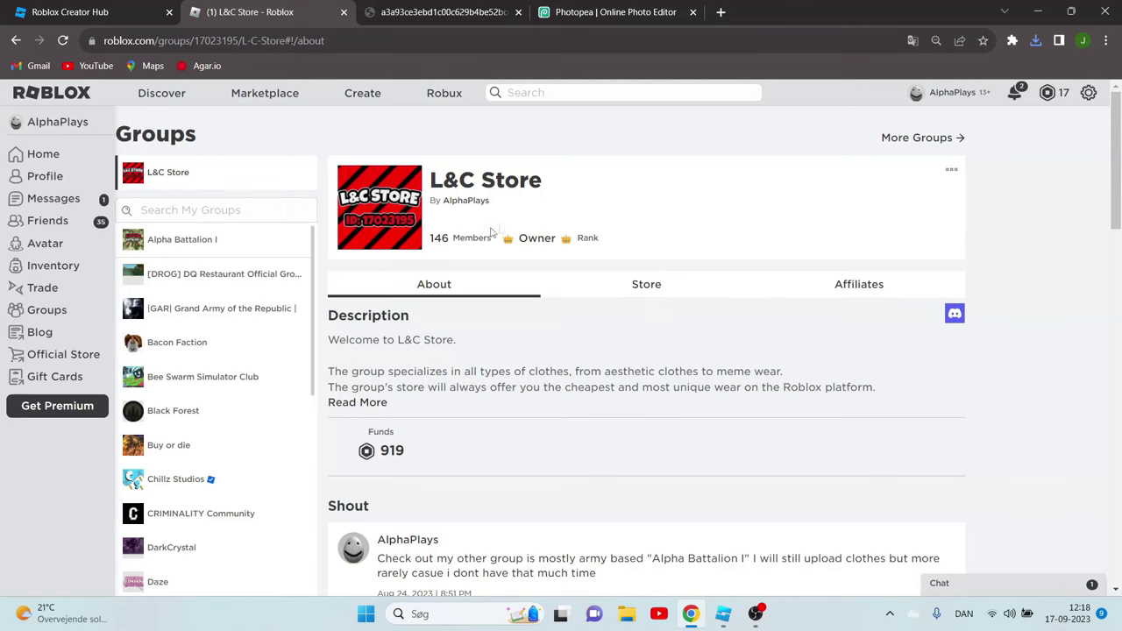
pyautogui.click(618, 284)
pyautogui.scroll(-2, 431, 313)
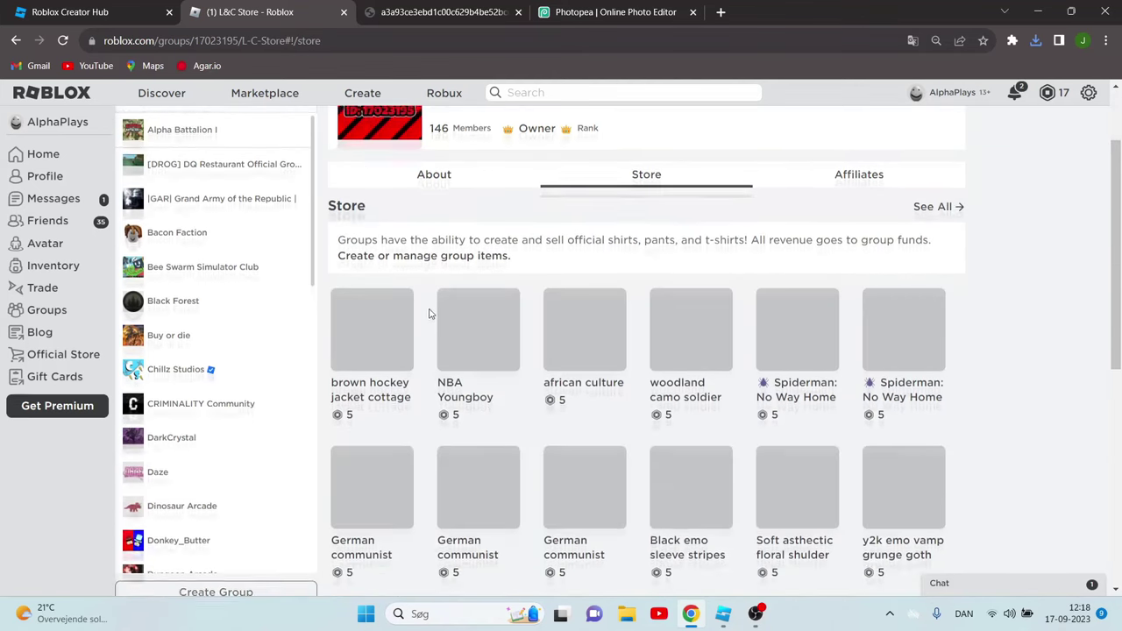
pyautogui.click(457, 220)
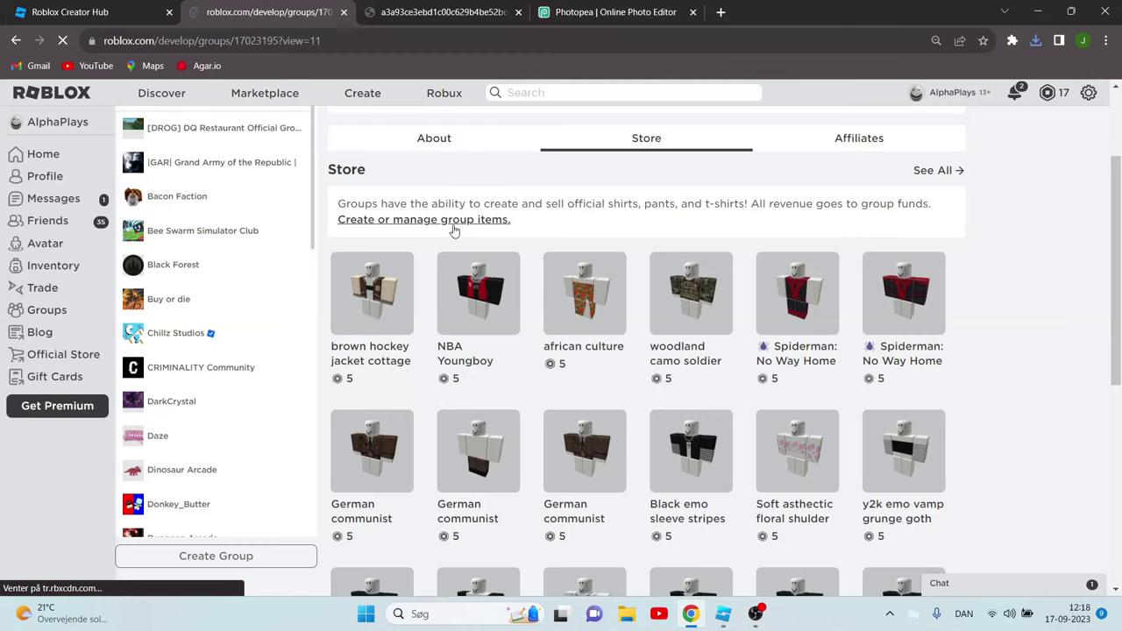
pyautogui.scroll(-2, 554, 383)
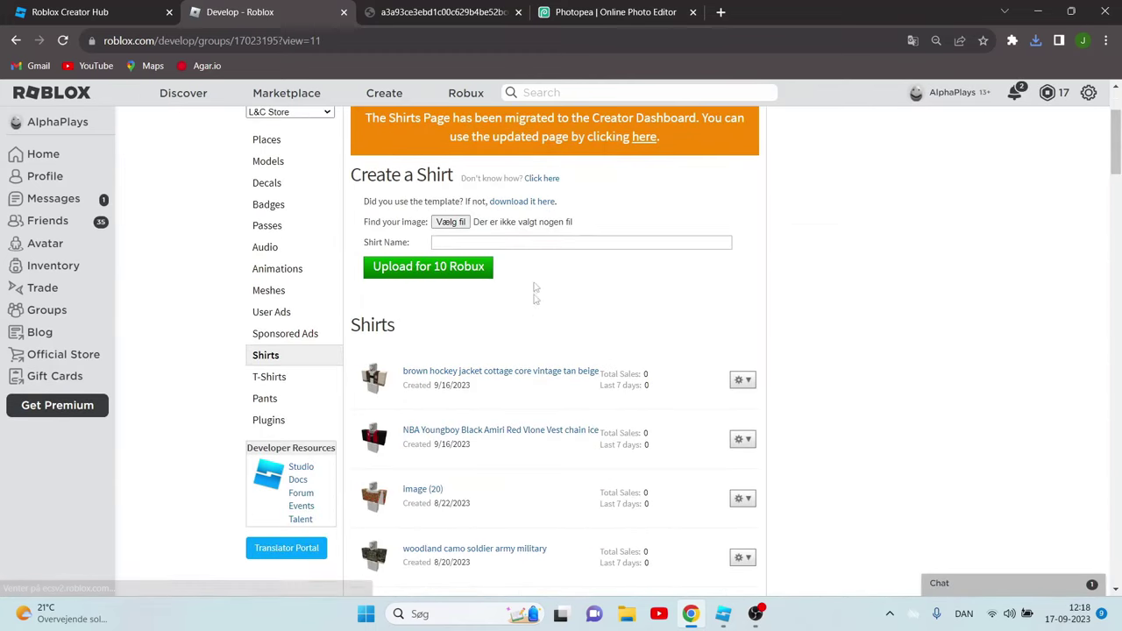
pyautogui.scroll(1, 478, 234)
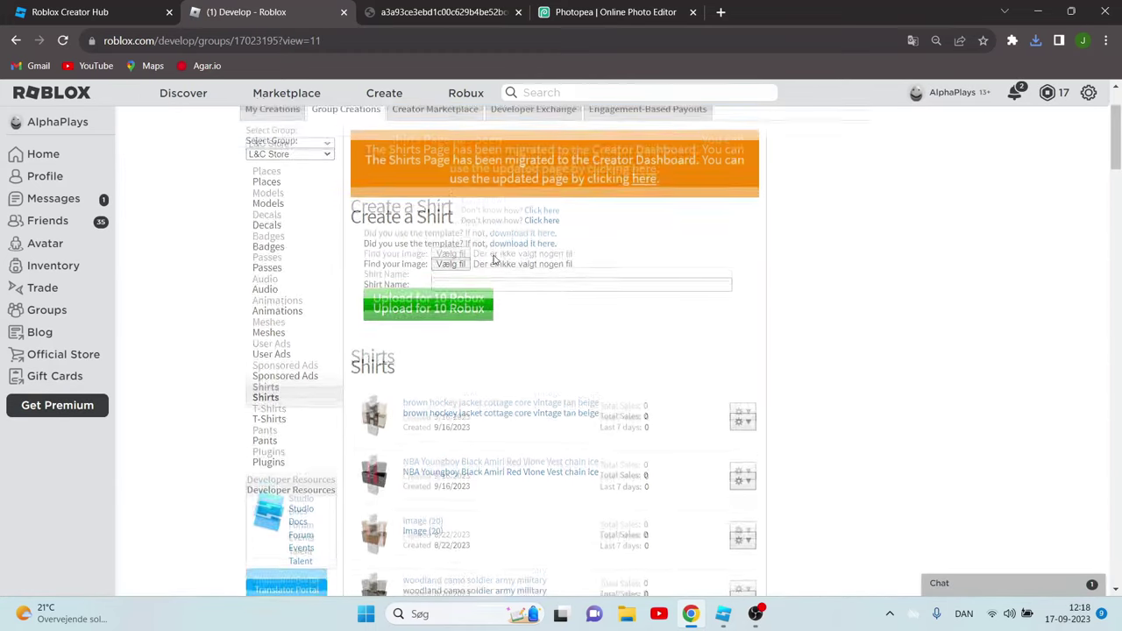
# Step: In Creator Dashboard, filter the group's Classics to Classic Shirts and start a new asset upload
pyautogui.click(285, 478)
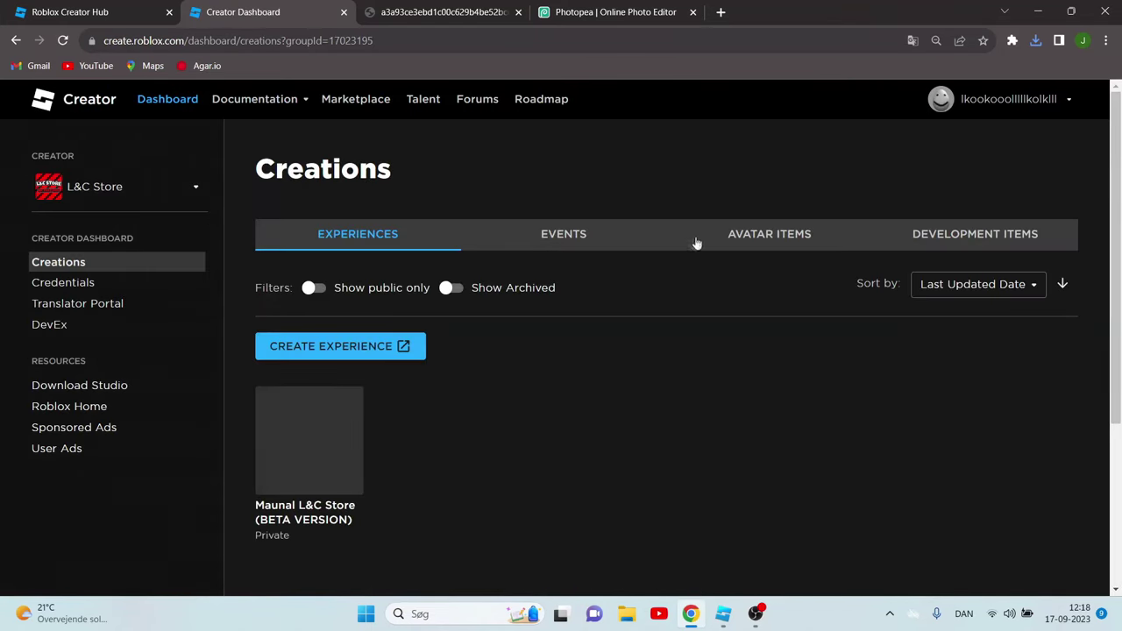
pyautogui.click(764, 232)
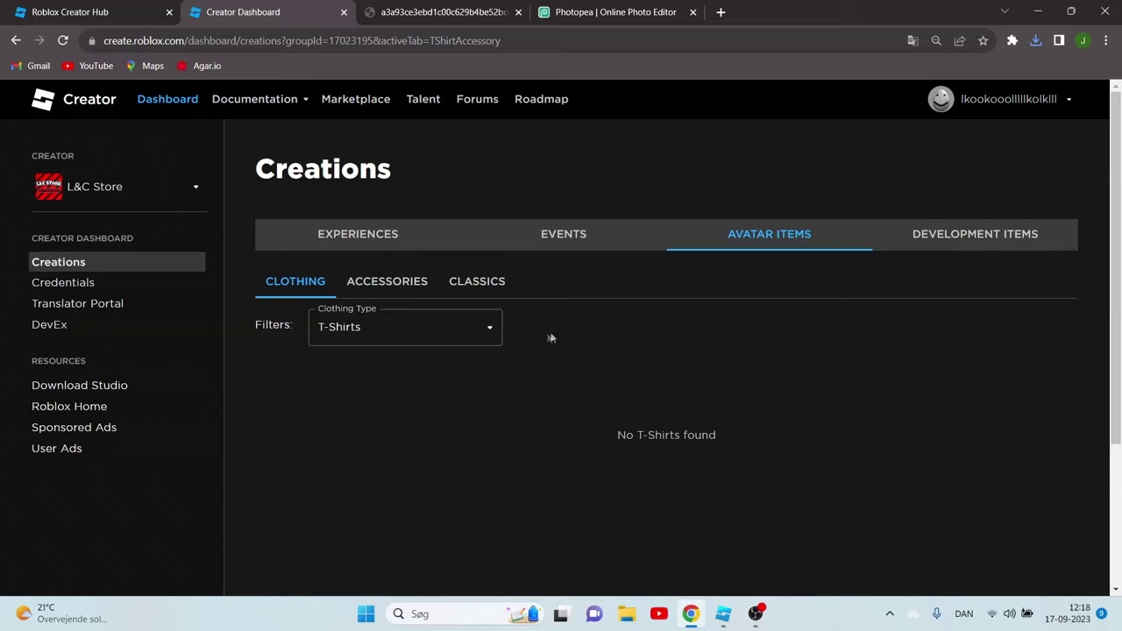
pyautogui.click(478, 285)
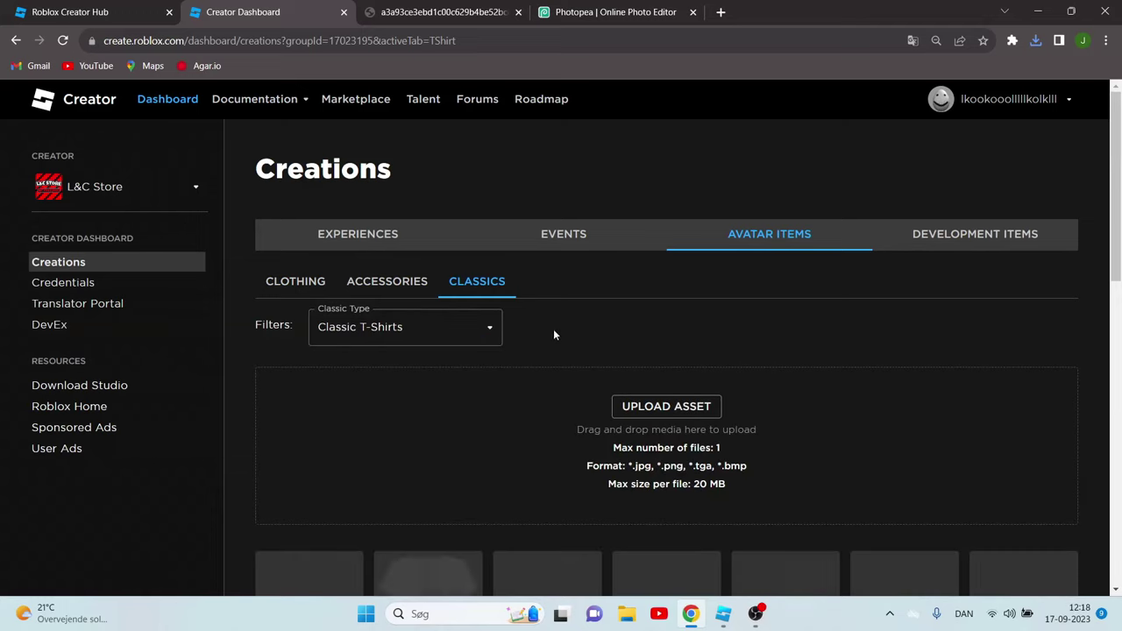
pyautogui.scroll(-1, 525, 307)
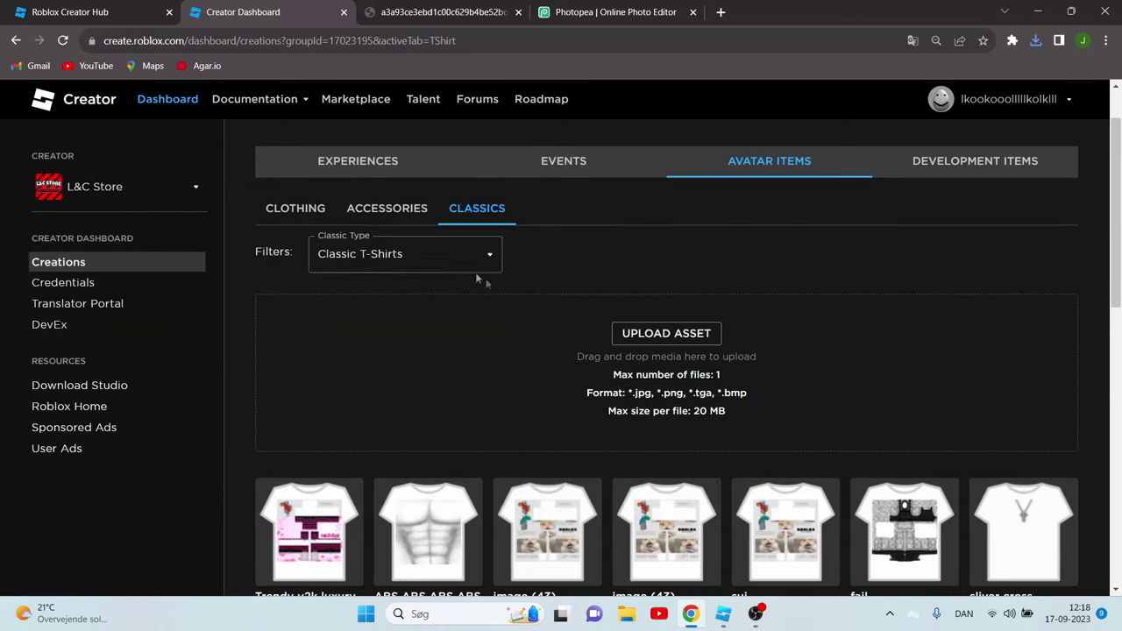
pyautogui.click(410, 266)
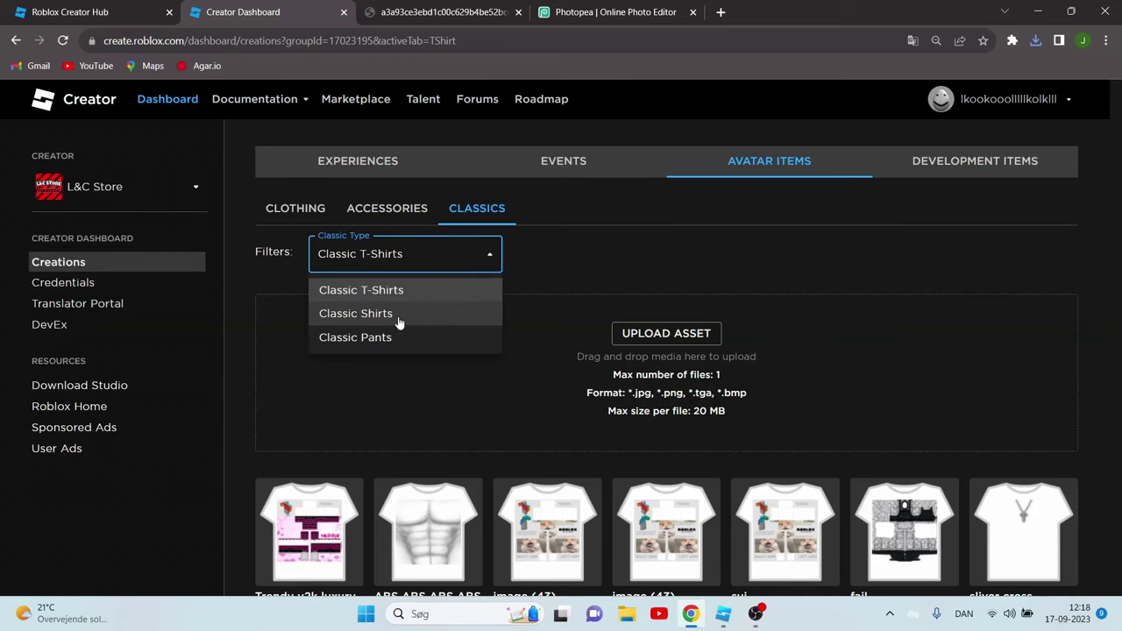
pyautogui.click(405, 315)
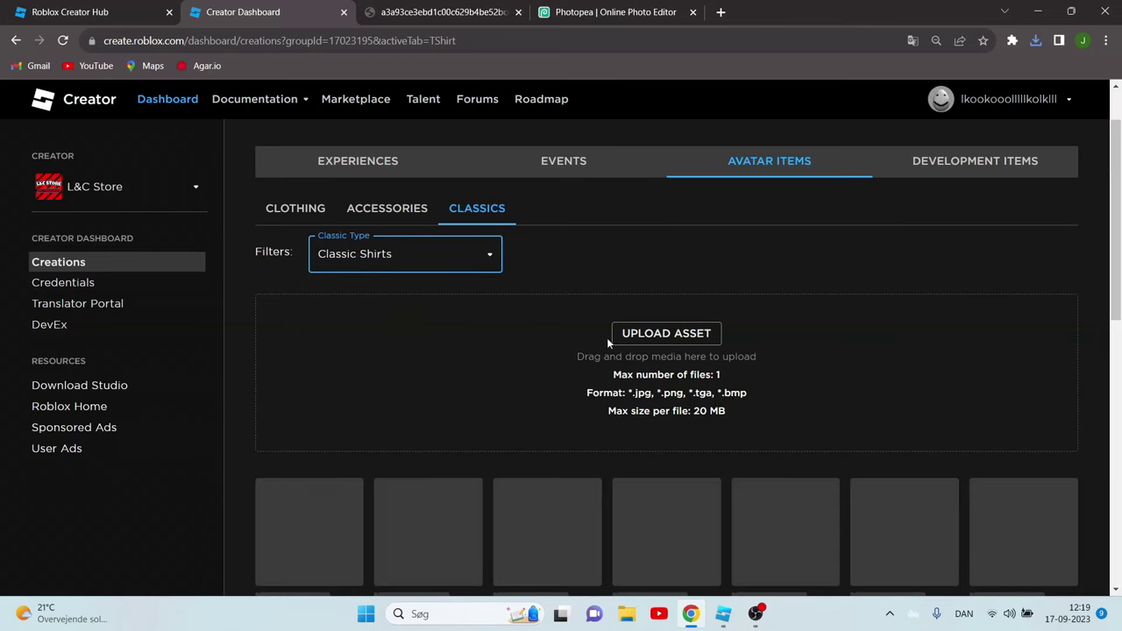
pyautogui.scroll(-1, 608, 341)
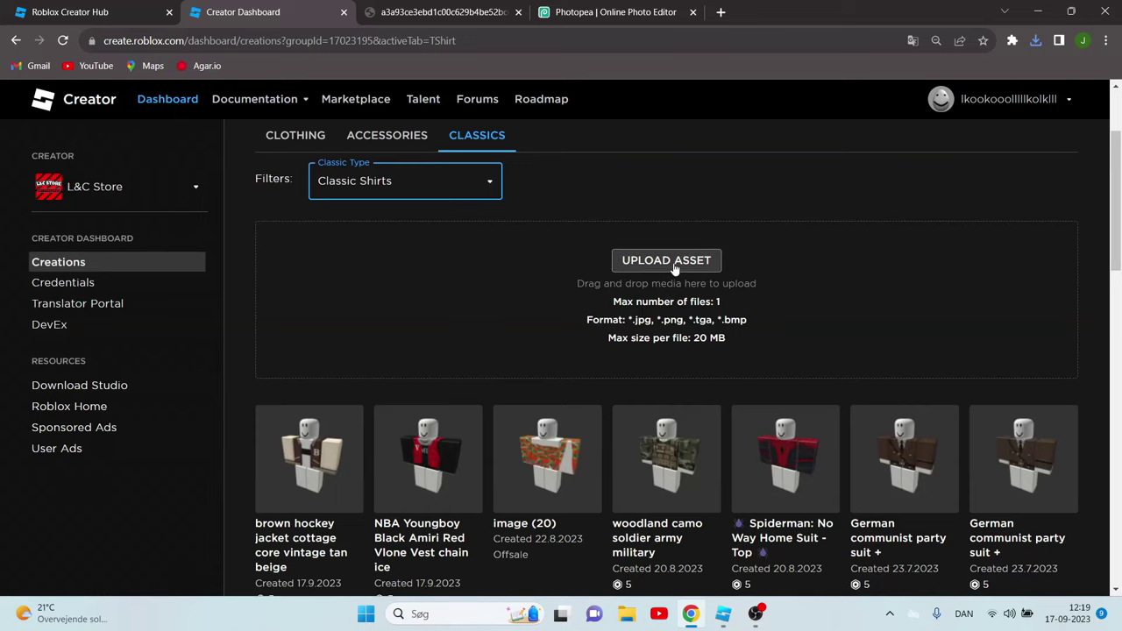
pyautogui.click(674, 268)
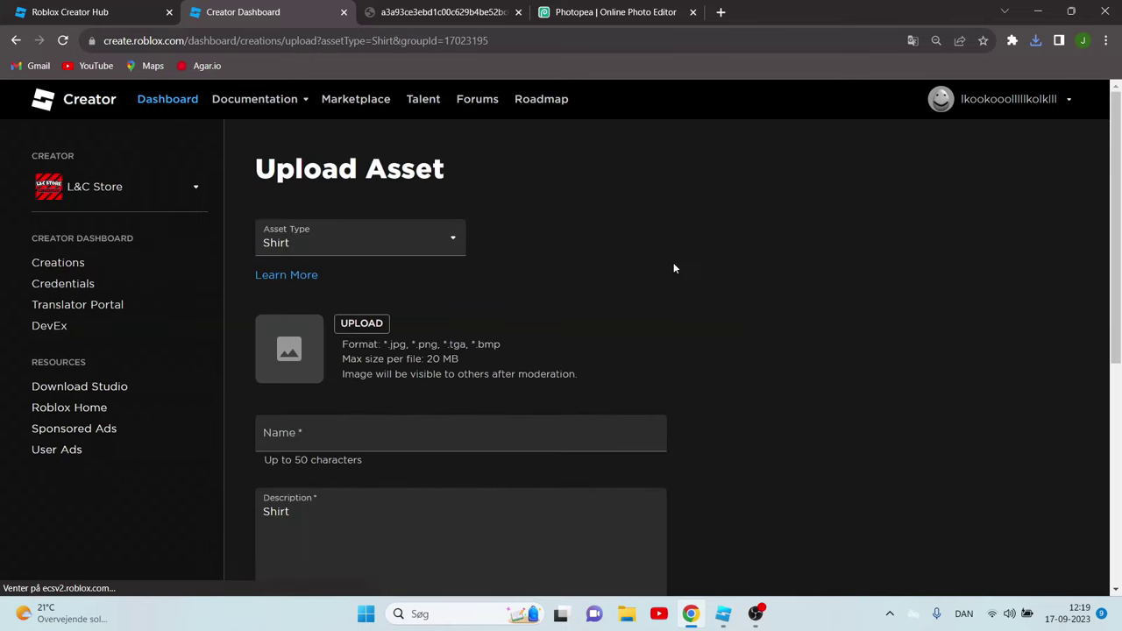
# Step: Attach image (37).png and name the asset 'Cool shirt'
pyautogui.click(364, 323)
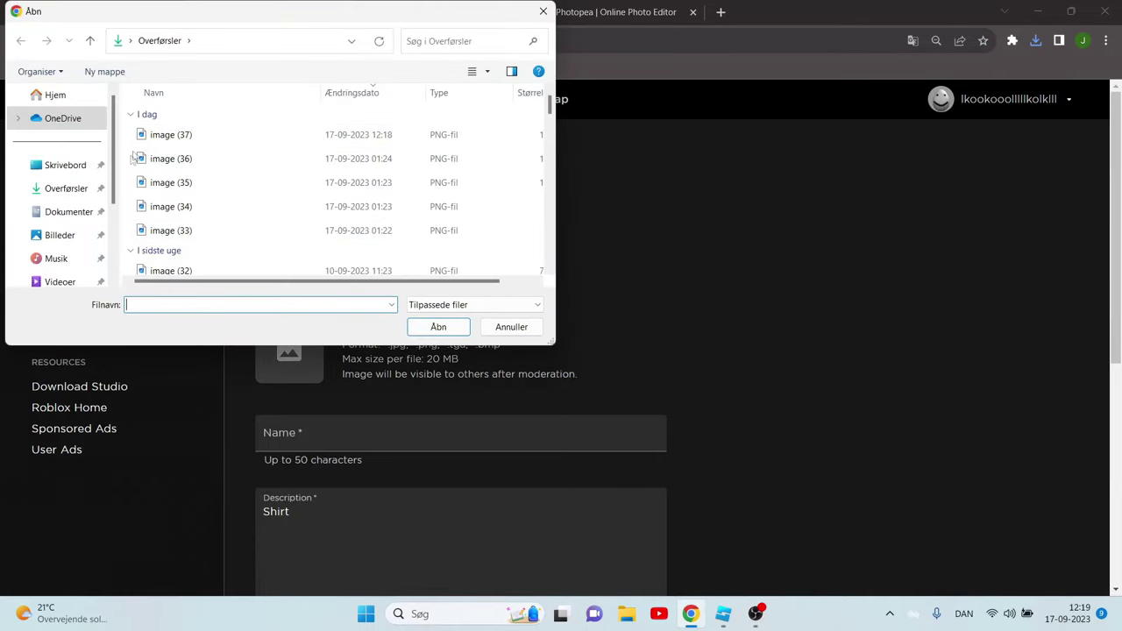
pyautogui.click(172, 137)
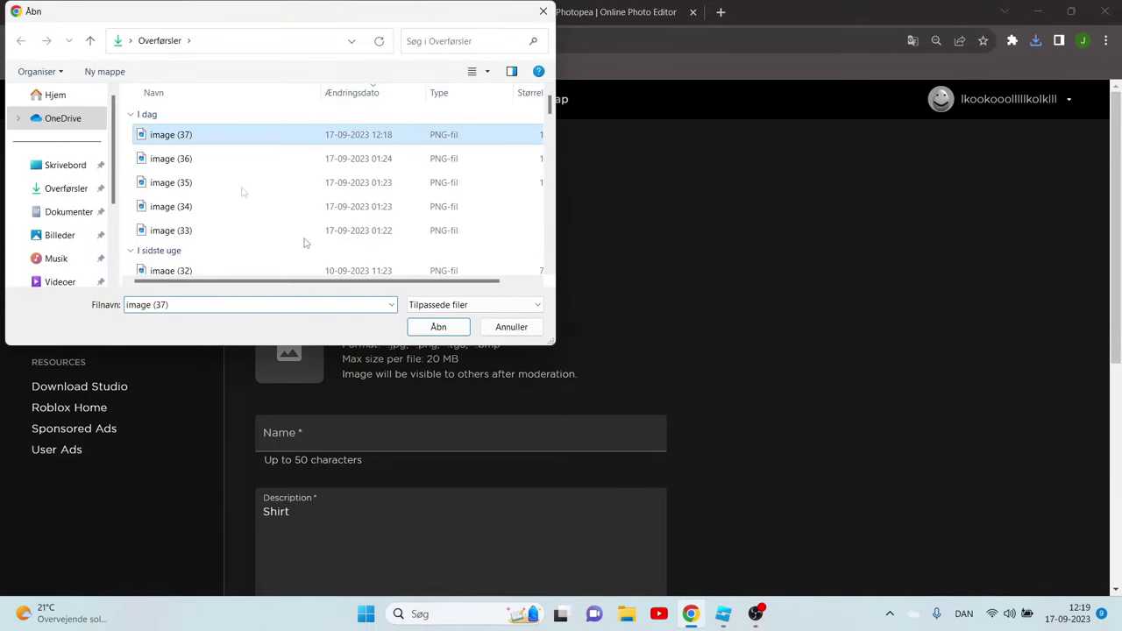
pyautogui.click(438, 326)
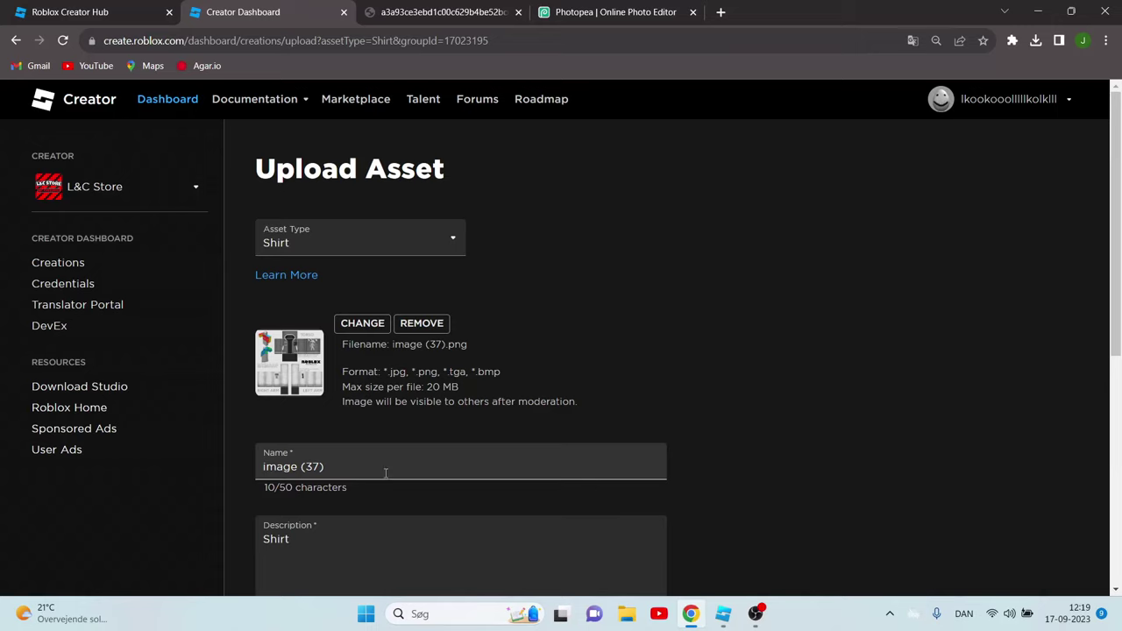
pyautogui.moveTo(382, 474); pyautogui.dragTo(251, 471)
pyautogui.press('BackSpace')
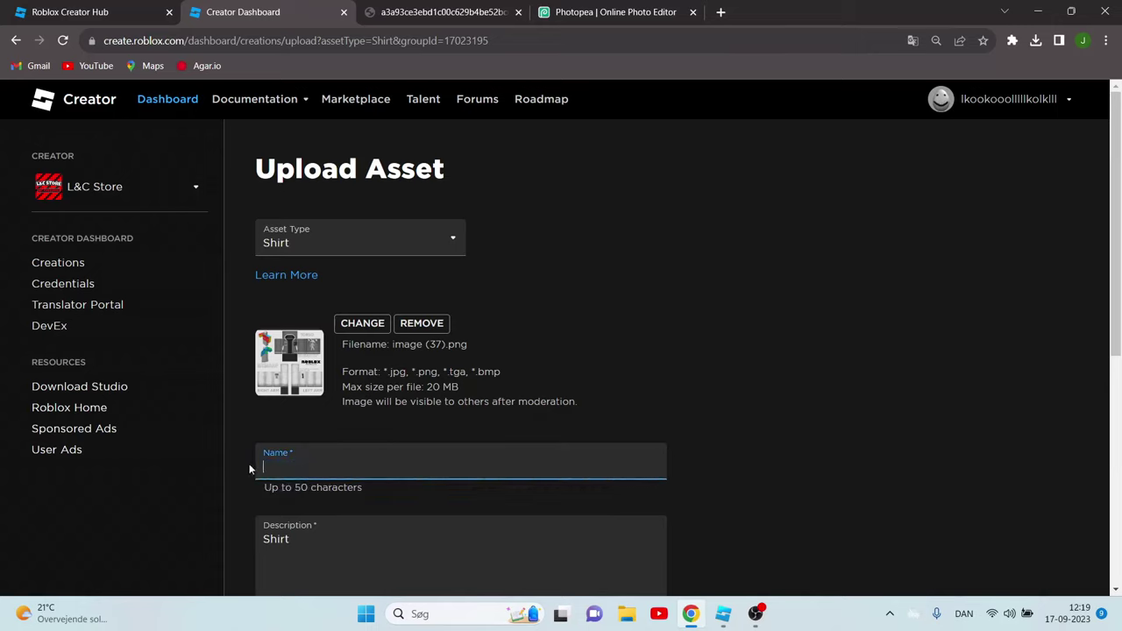
pyautogui.write('Shirt')
pyautogui.hotkey('ctrl', 'a')
pyautogui.write('Cool shirt')
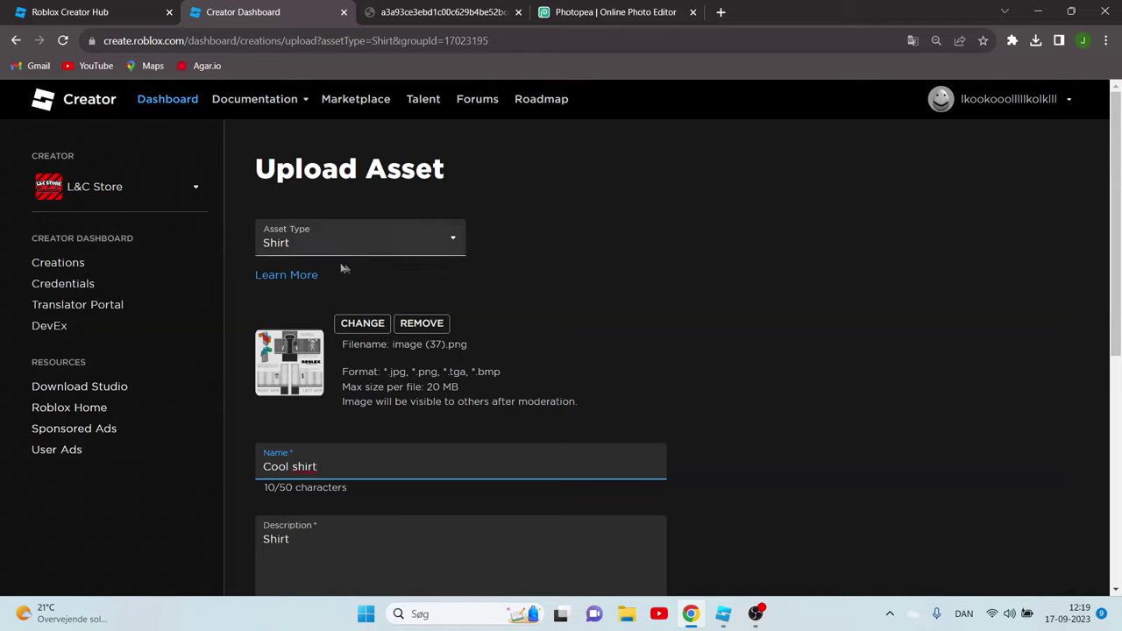
# Step: Keep Shirt as asset type and L&C Store as creator, then submit the upload
pyautogui.click(369, 256)
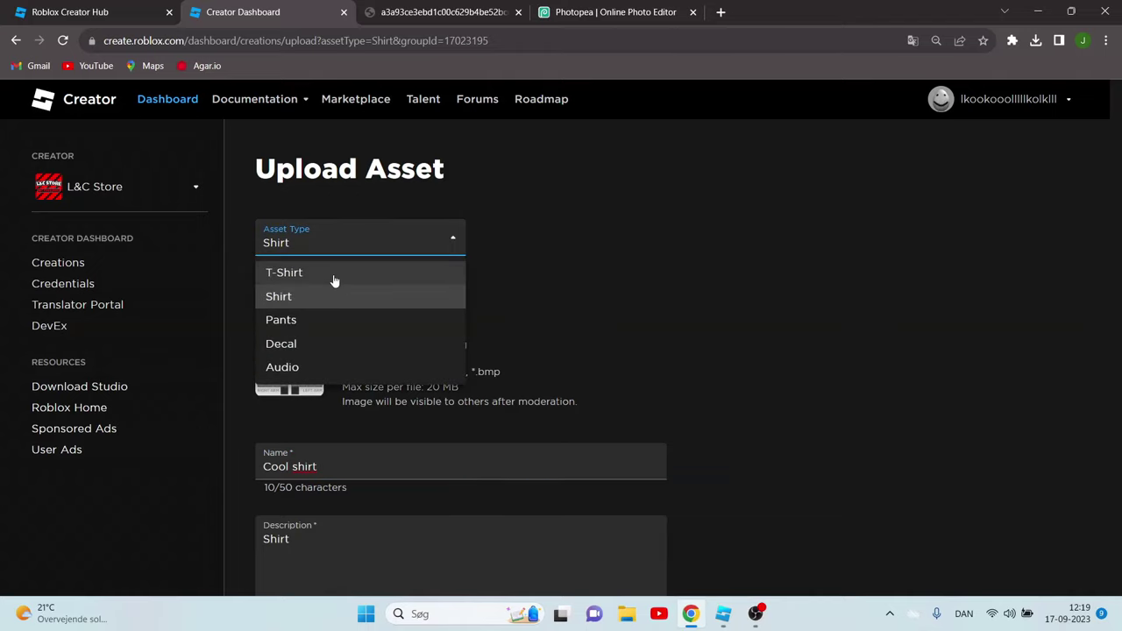
pyautogui.click(570, 284)
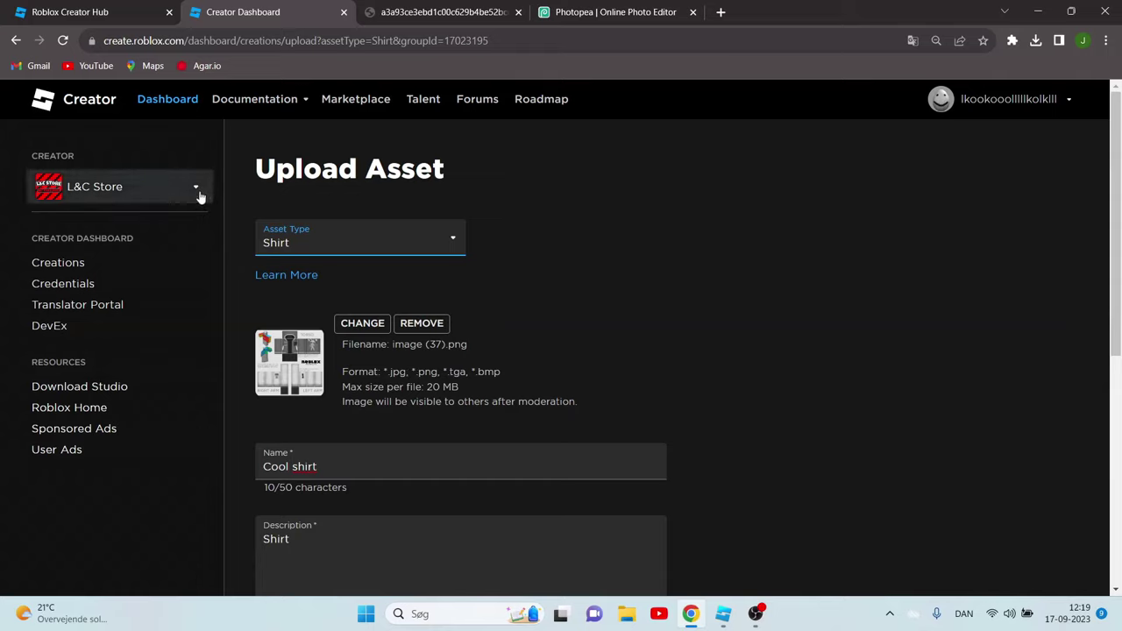
pyautogui.click(197, 189)
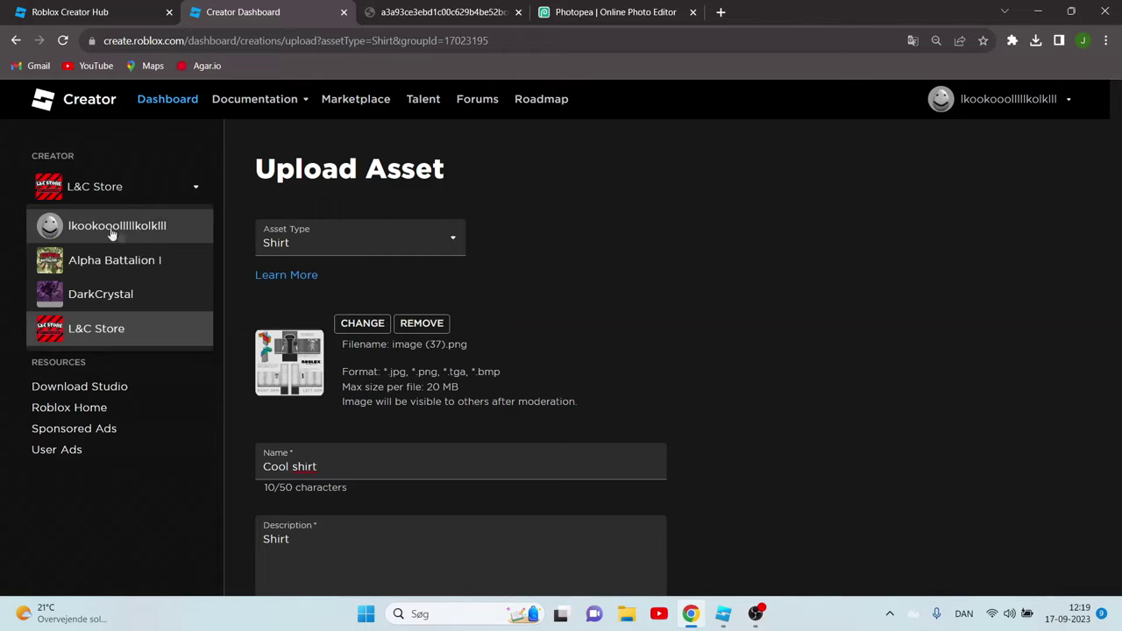
pyautogui.click(282, 215)
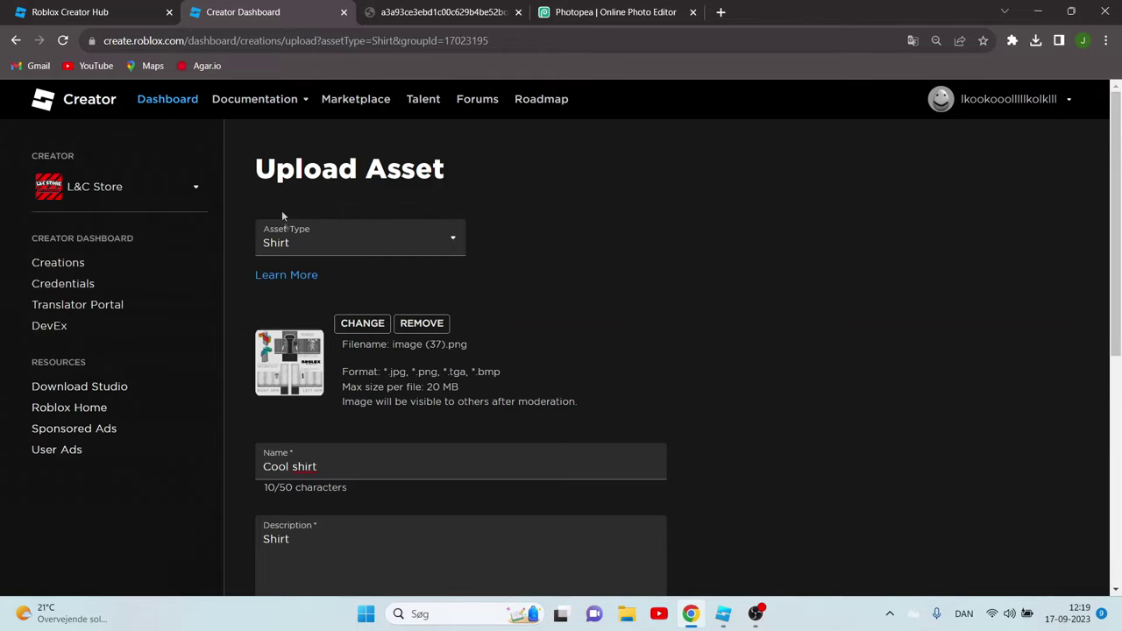
pyautogui.scroll(-2, 481, 287)
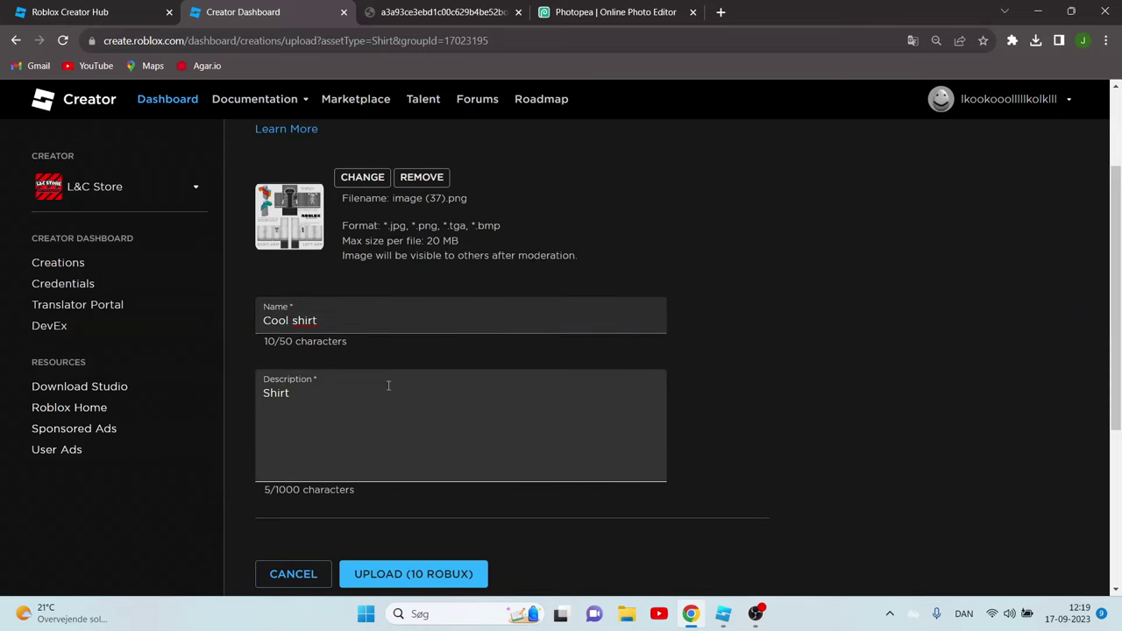
pyautogui.scroll(-2, 413, 409)
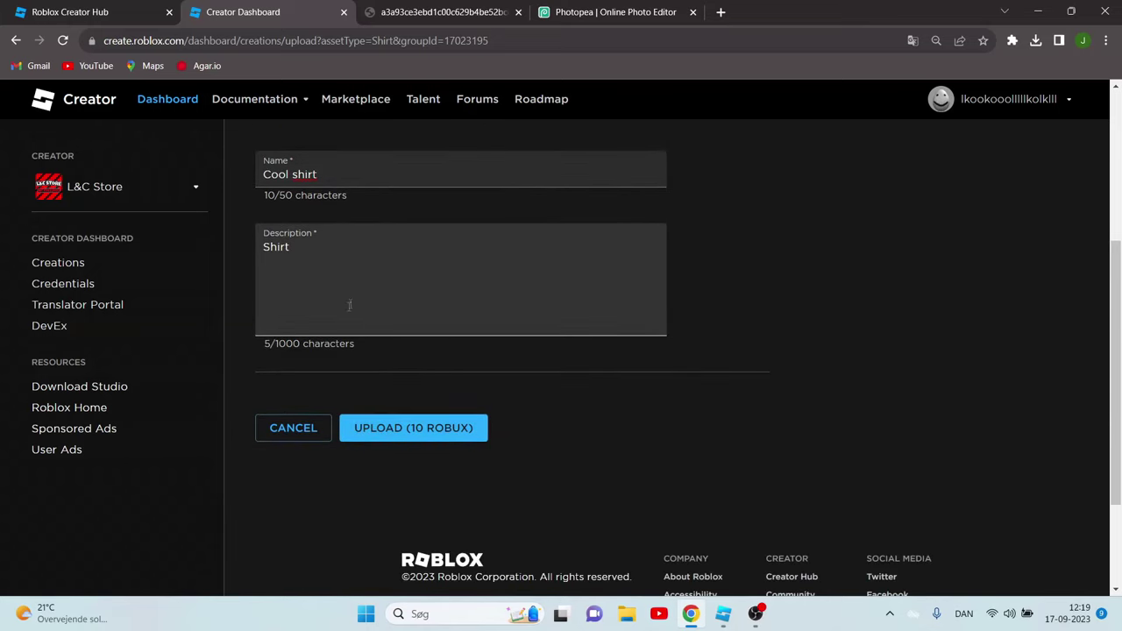
pyautogui.click(457, 430)
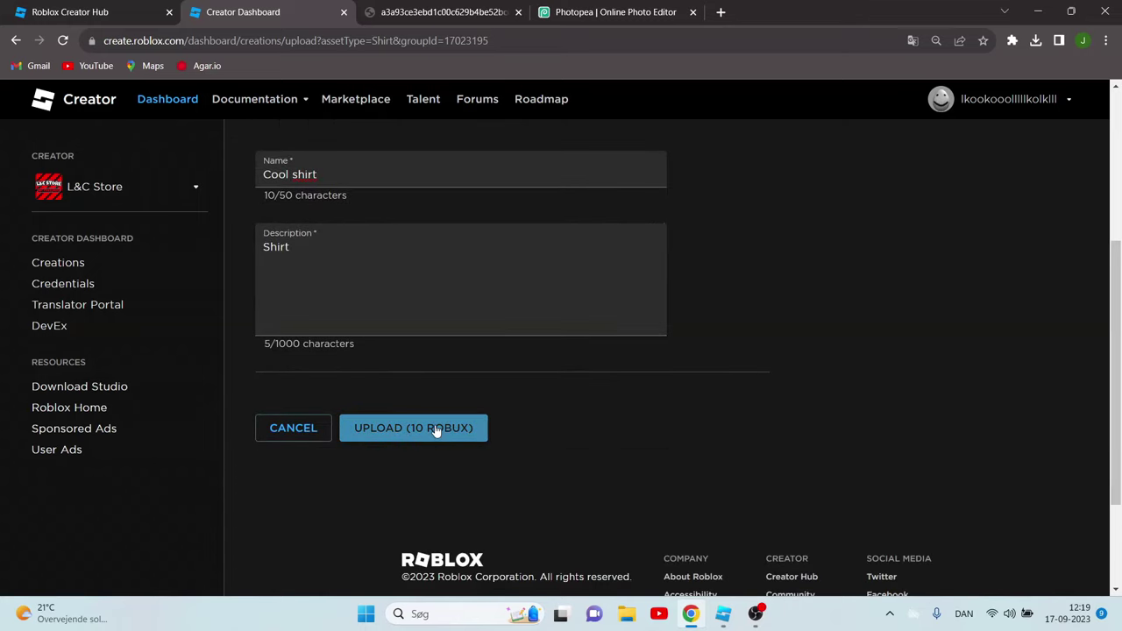
pyautogui.click(436, 431)
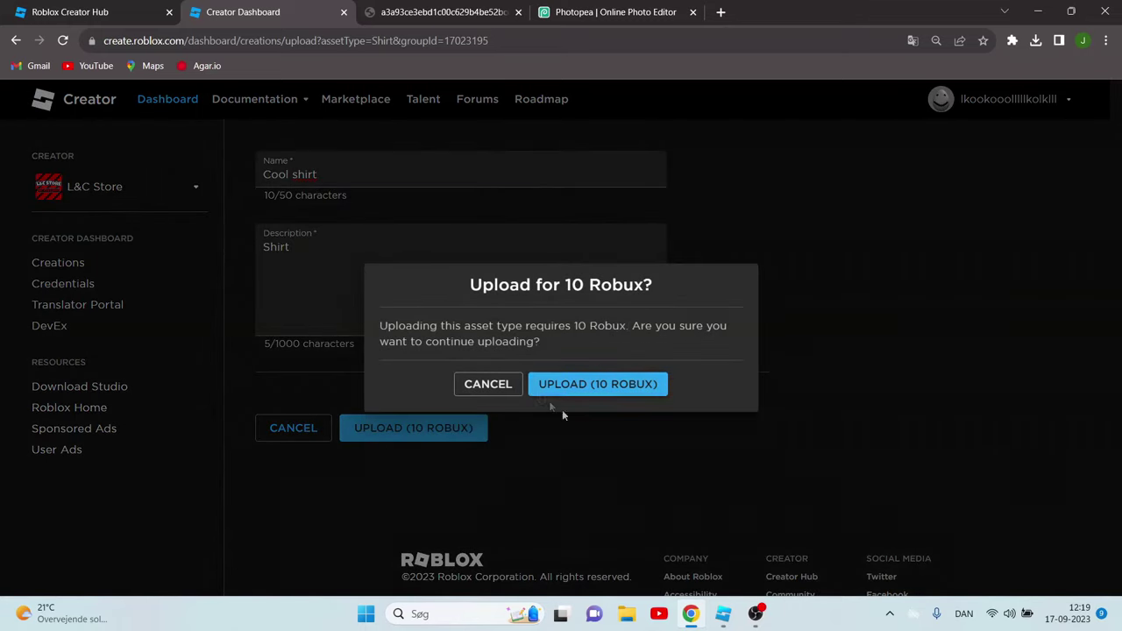
# Step: Pay 10 Robux to upload Cool shirt, then go back and open the Avatar Editor
pyautogui.click(621, 392)
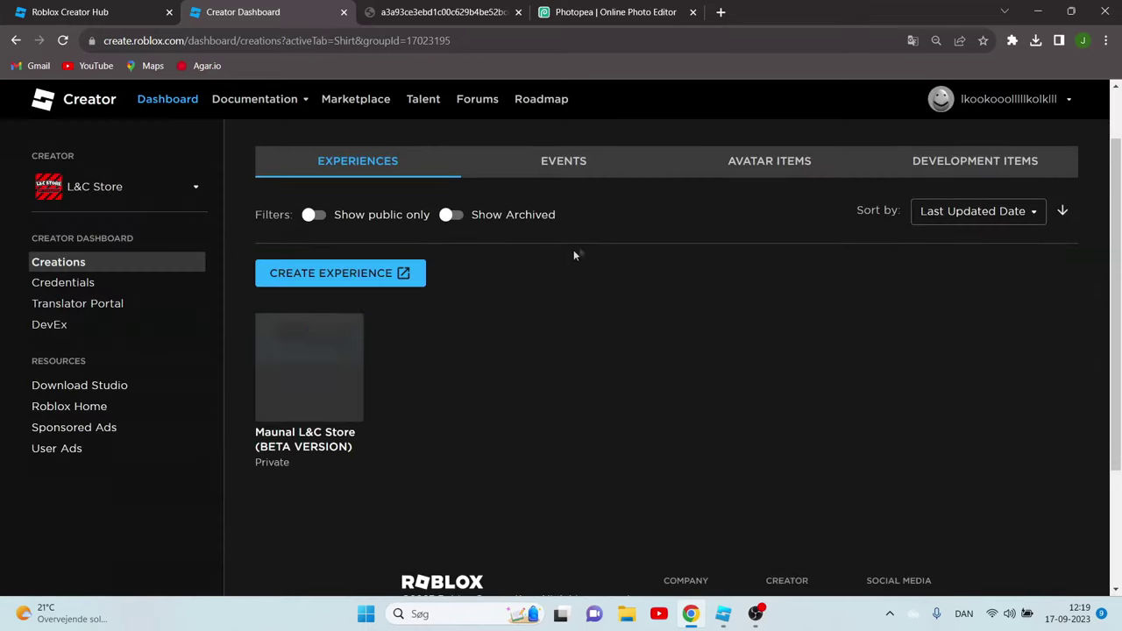
pyautogui.click(769, 162)
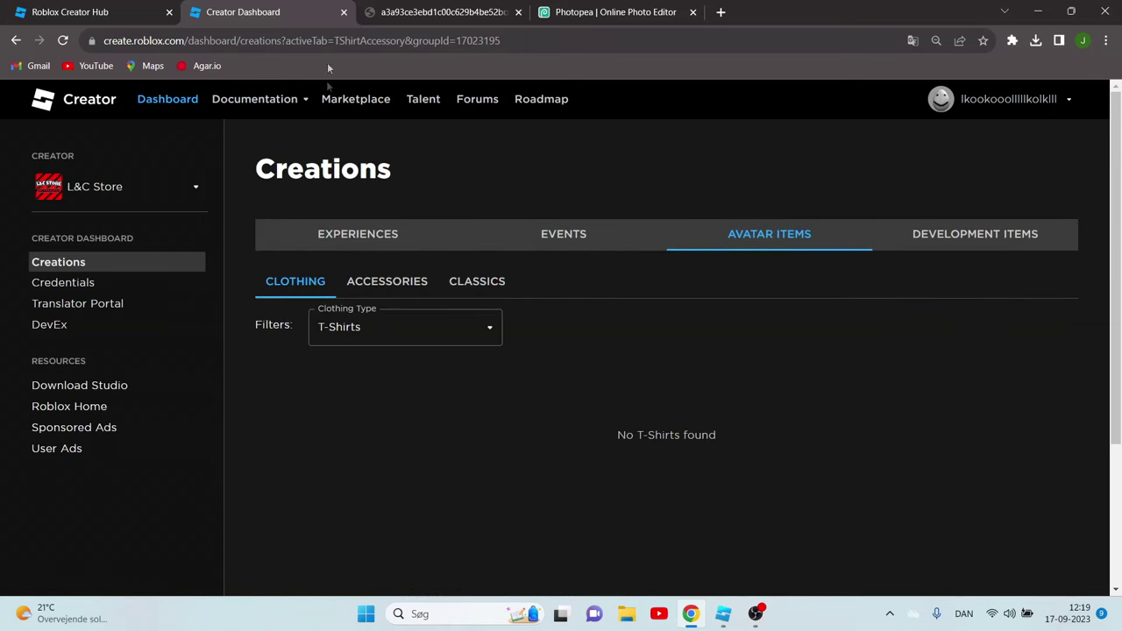
pyautogui.click(132, 11)
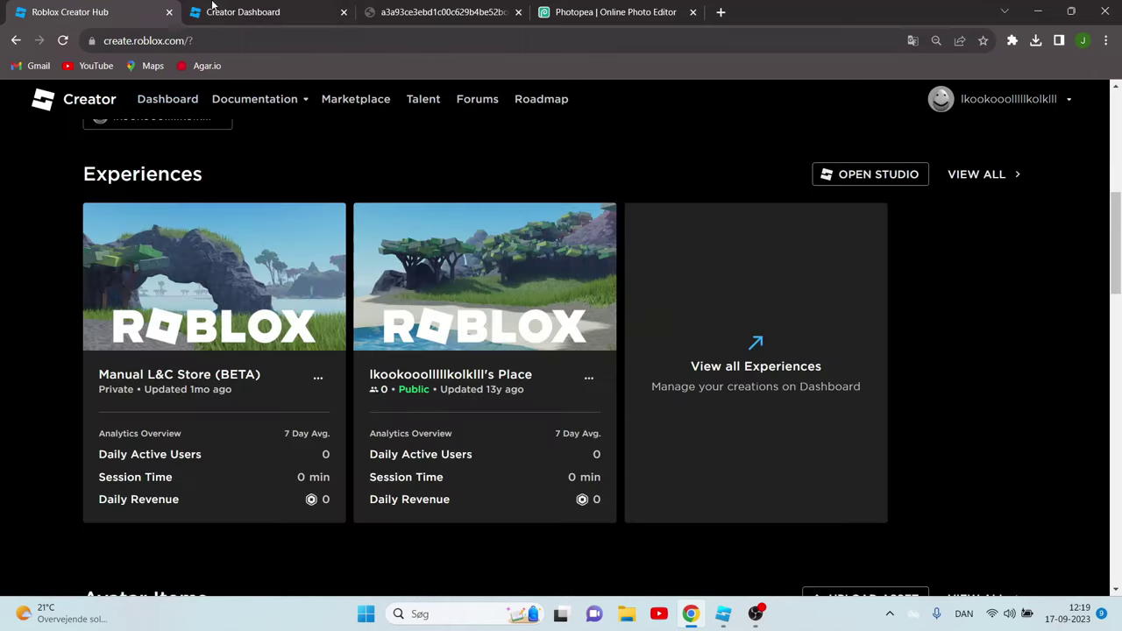
pyautogui.click(170, 11)
pyautogui.click(13, 46)
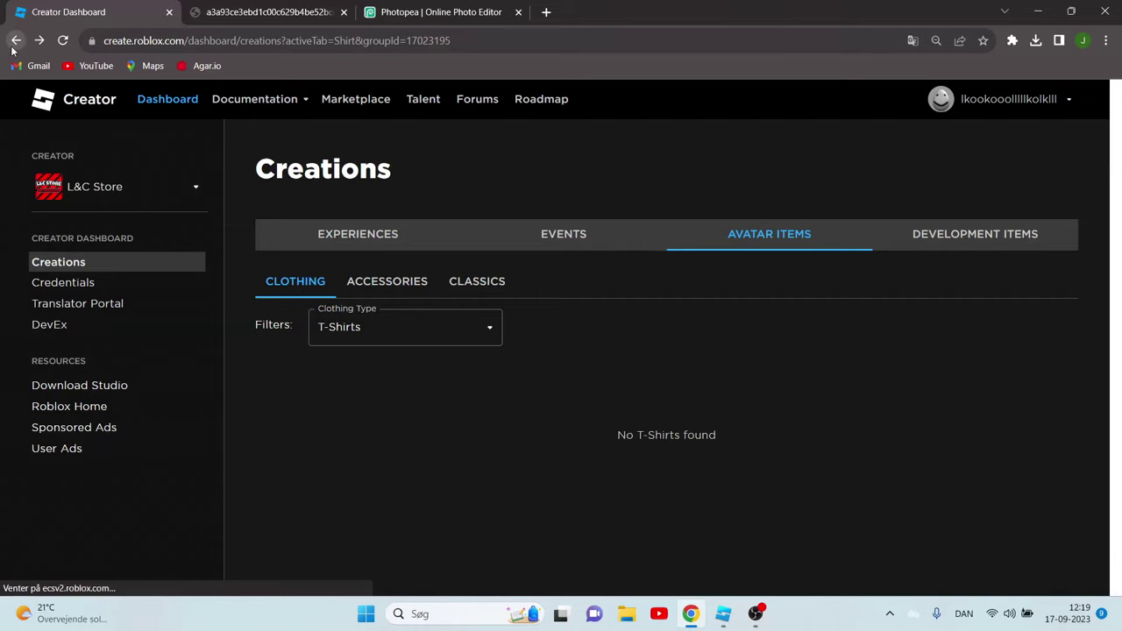
pyautogui.click(15, 42)
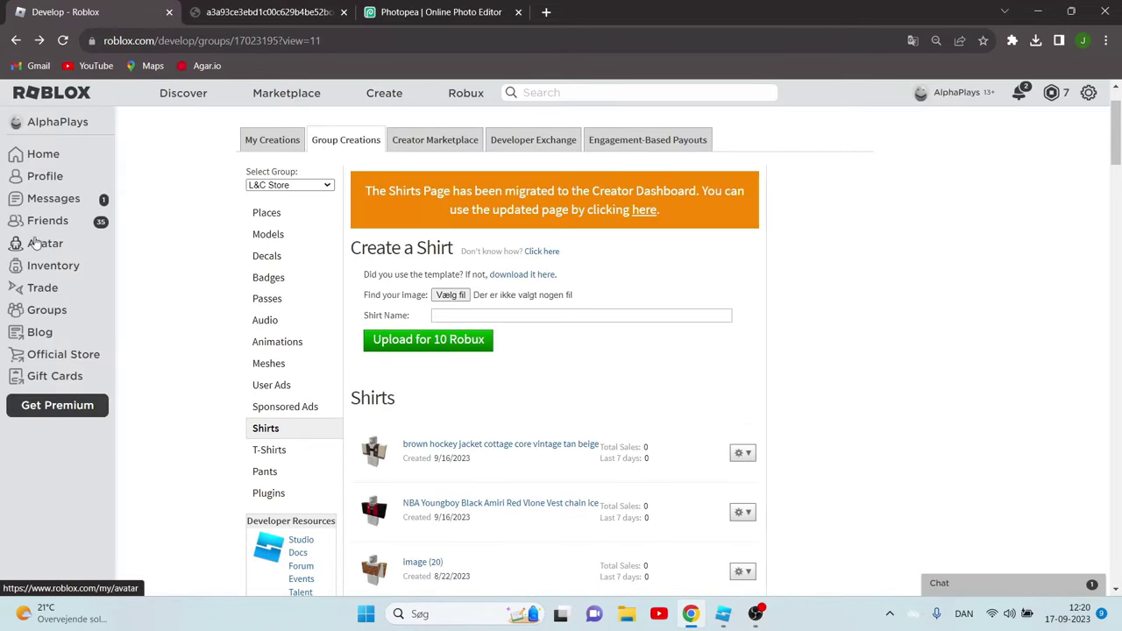
pyautogui.click(73, 245)
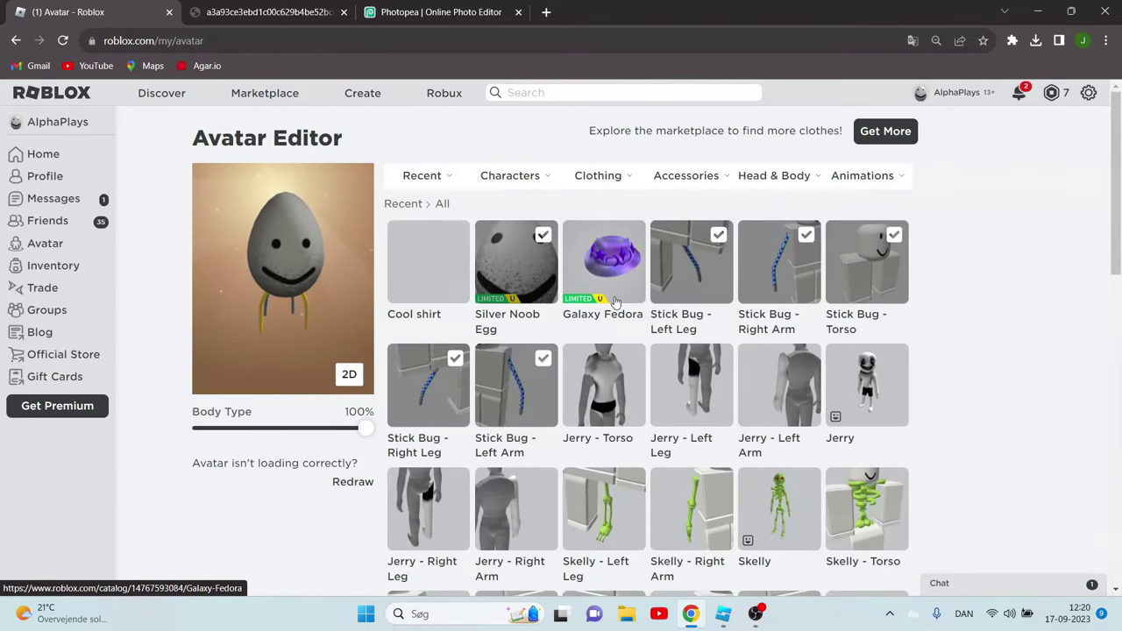
# Step: Configure Cool shirt in a new tab to be on sale for 5 Robux and publish it
pyautogui.rightClick(433, 279)
pyautogui.click(476, 285)
pyautogui.hotkey('ctrl', 'Tab')
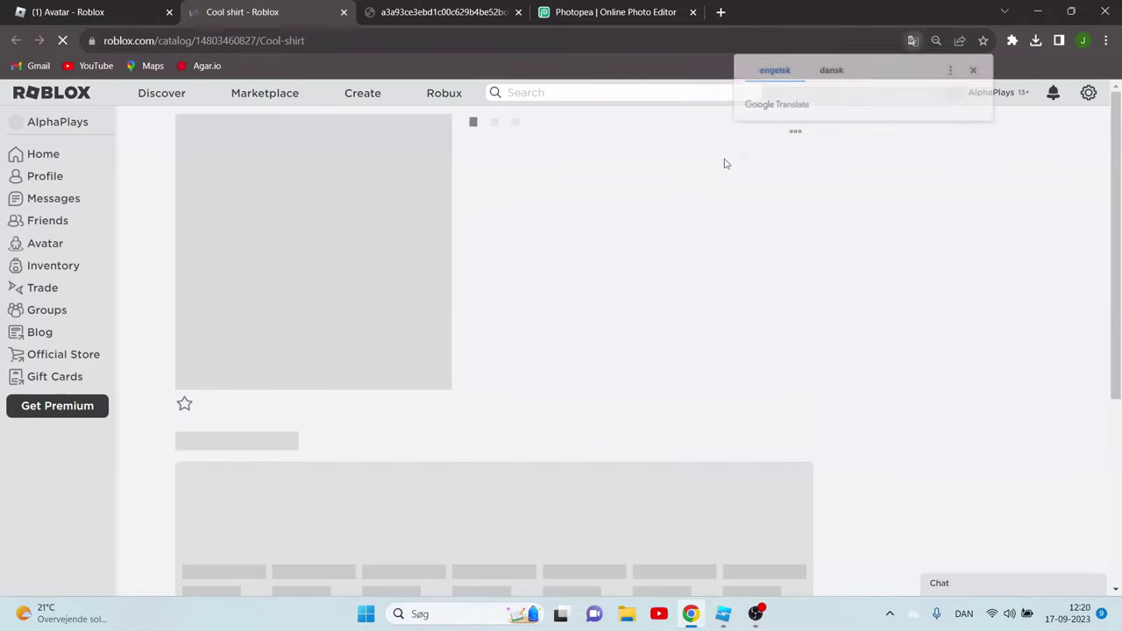
pyautogui.click(795, 131)
pyautogui.click(789, 161)
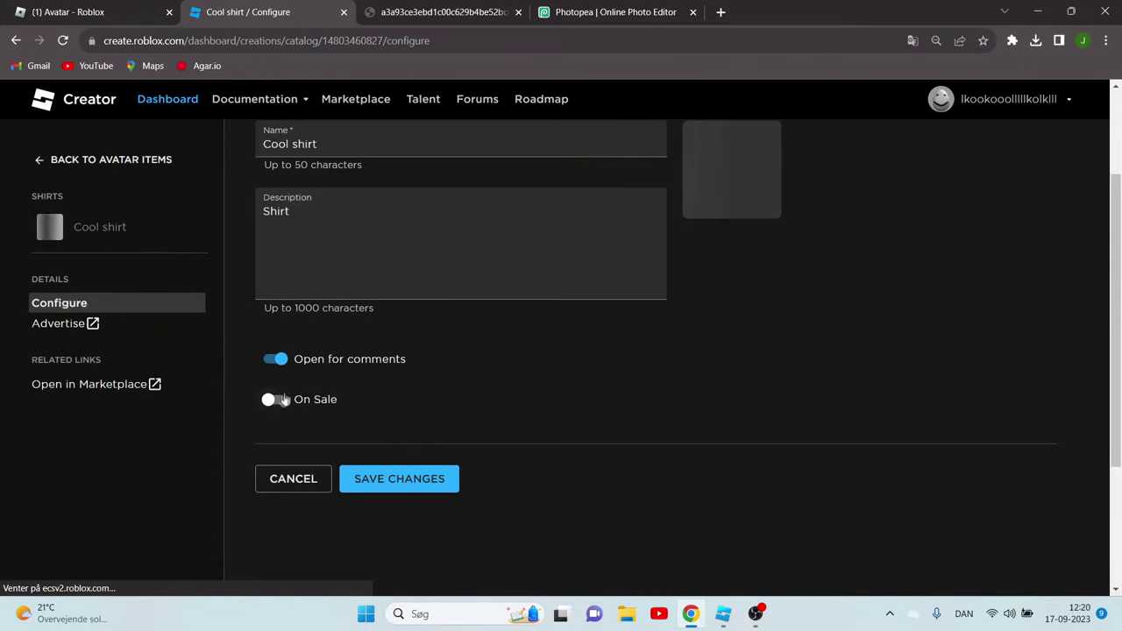
pyautogui.click(272, 395)
pyautogui.scroll(-1, 401, 451)
pyautogui.click(359, 386)
pyautogui.write('5')
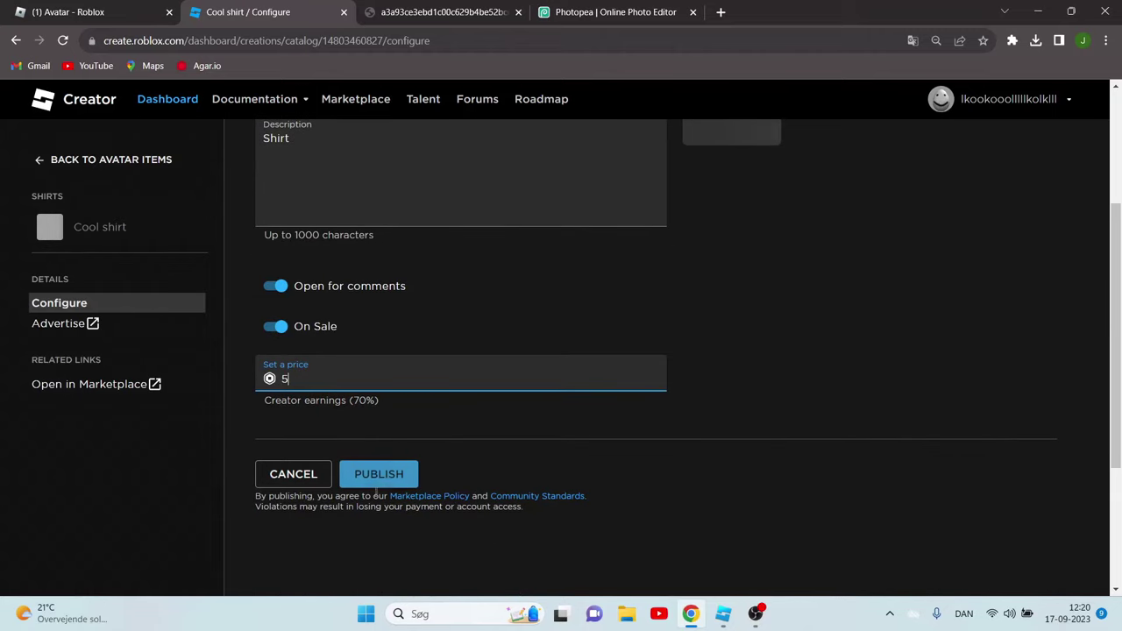
pyautogui.click(378, 488)
pyautogui.click(15, 40)
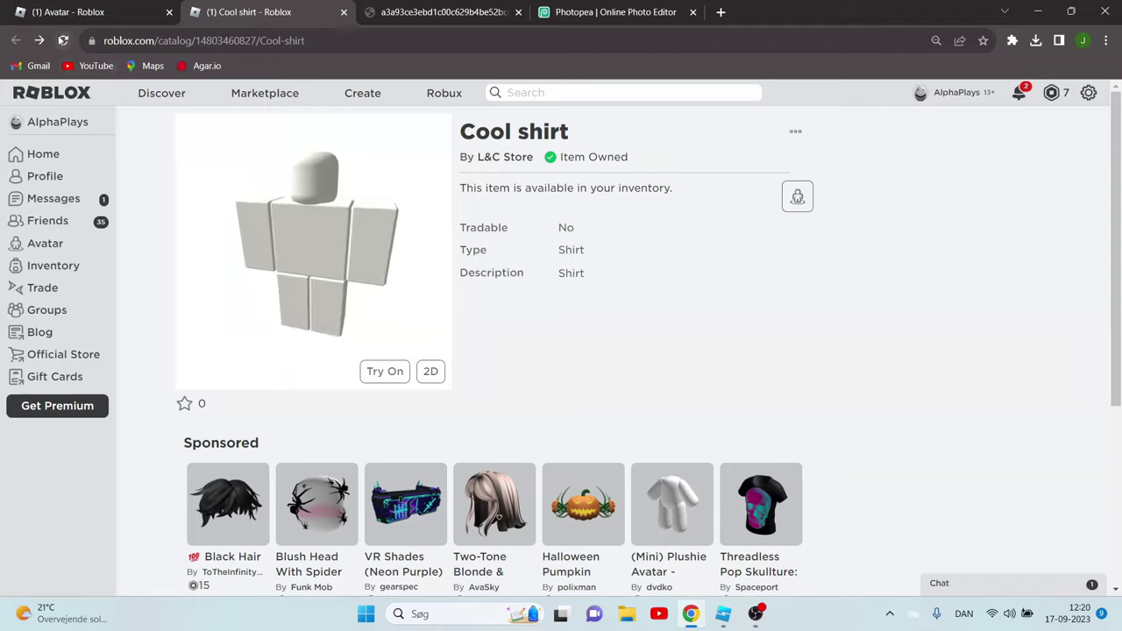
# Step: Rotate the Cool shirt 3D preview, try it on, and return to the Avatar Editor tab
pyautogui.moveTo(351, 276); pyautogui.dragTo(318, 246)
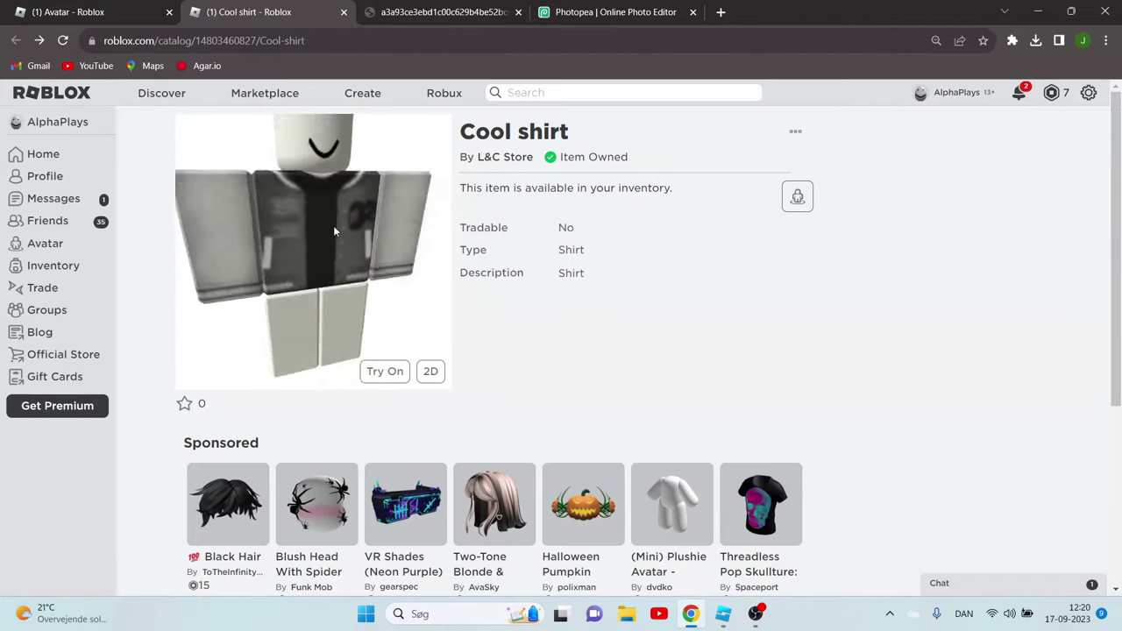
pyautogui.moveTo(333, 226); pyautogui.dragTo(300, 225)
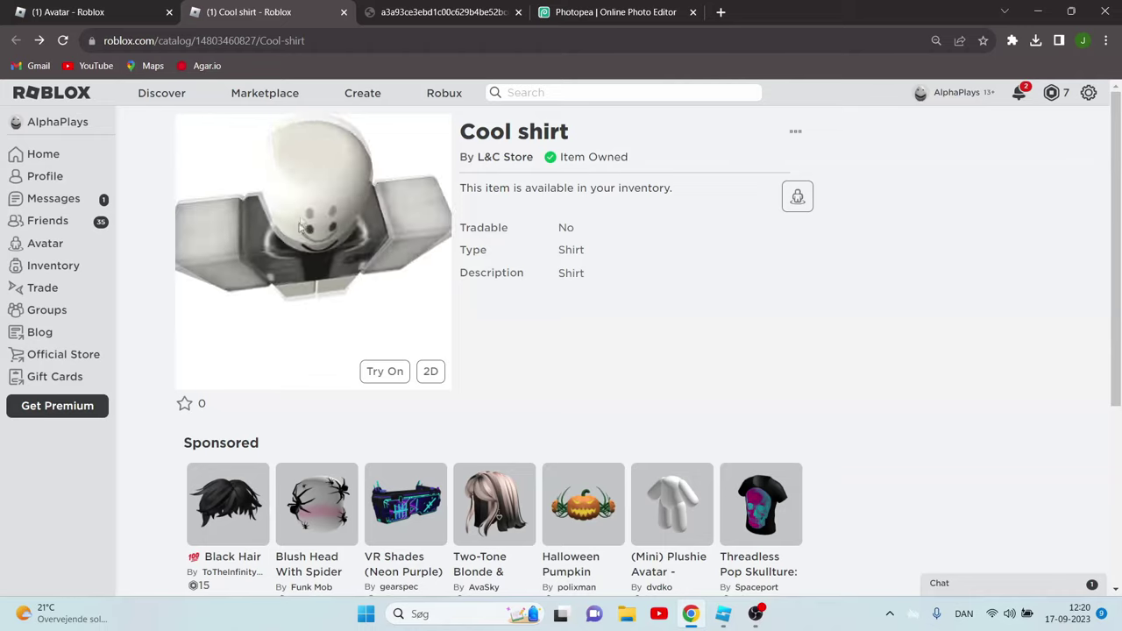
pyautogui.click(377, 372)
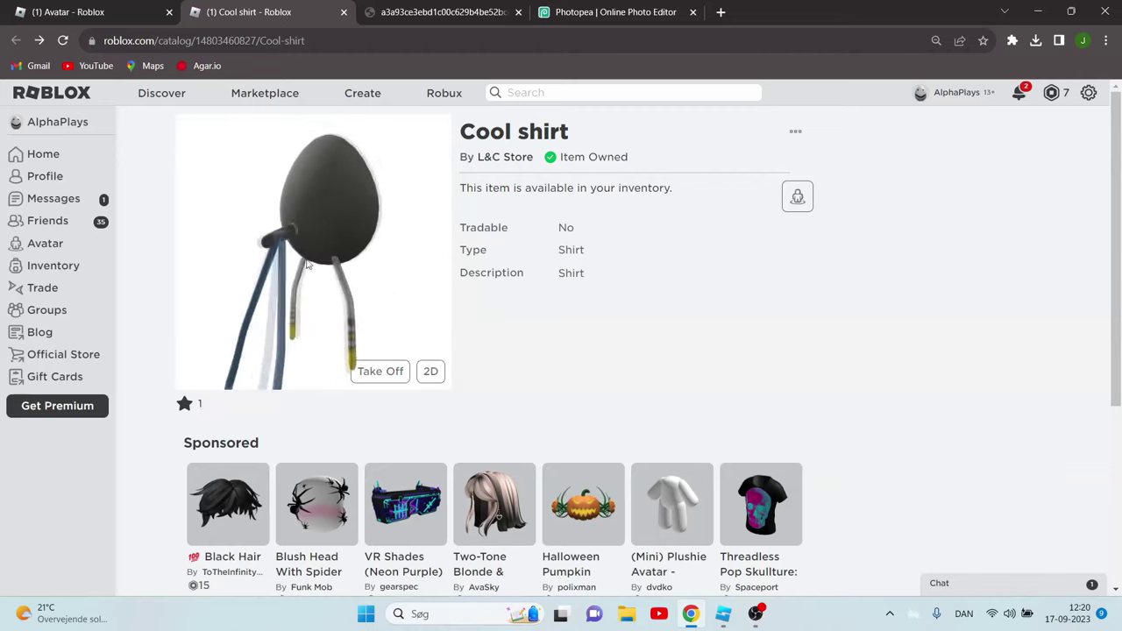
pyautogui.click(64, 10)
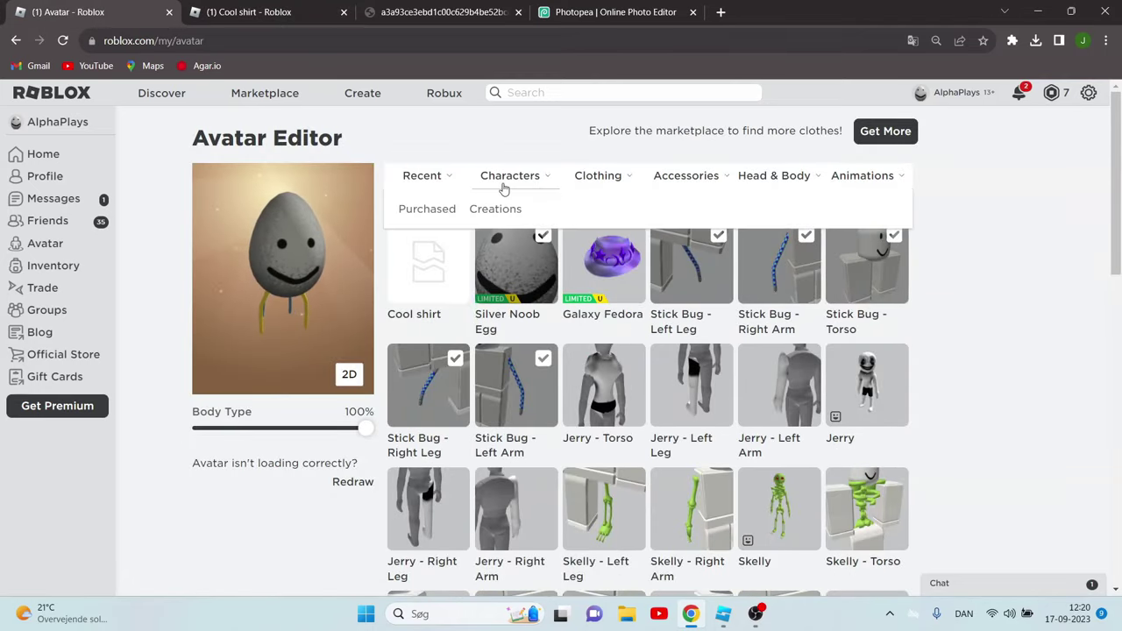
# Step: Equip Cool shirt from Recent items and turn the avatar to view the shirt's back
pyautogui.click(497, 210)
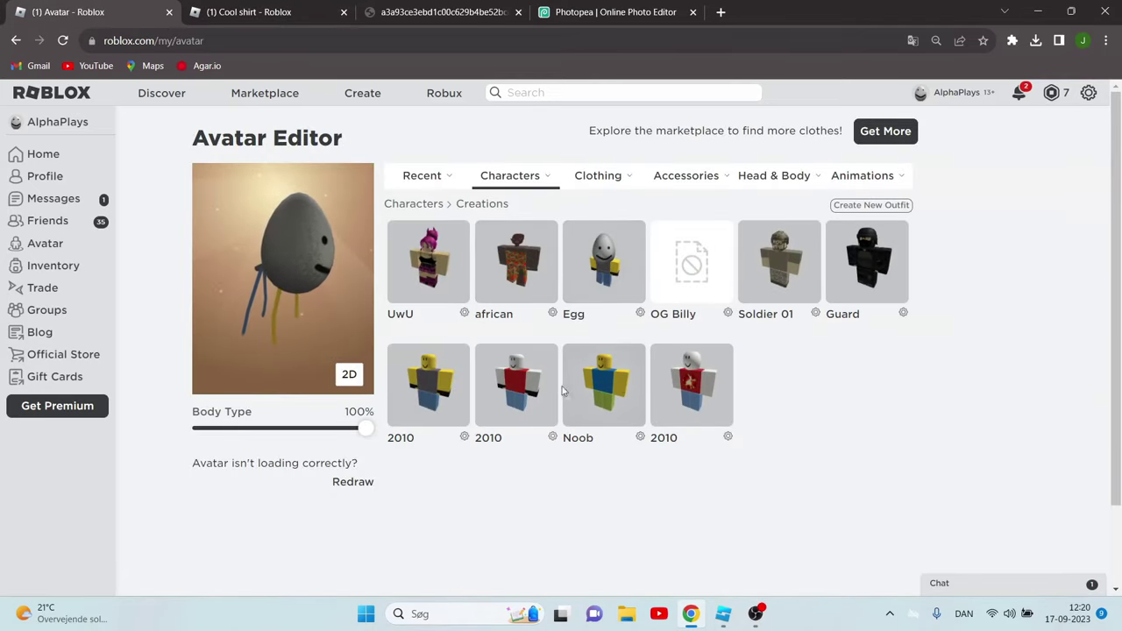
pyautogui.click(579, 385)
pyautogui.click(415, 176)
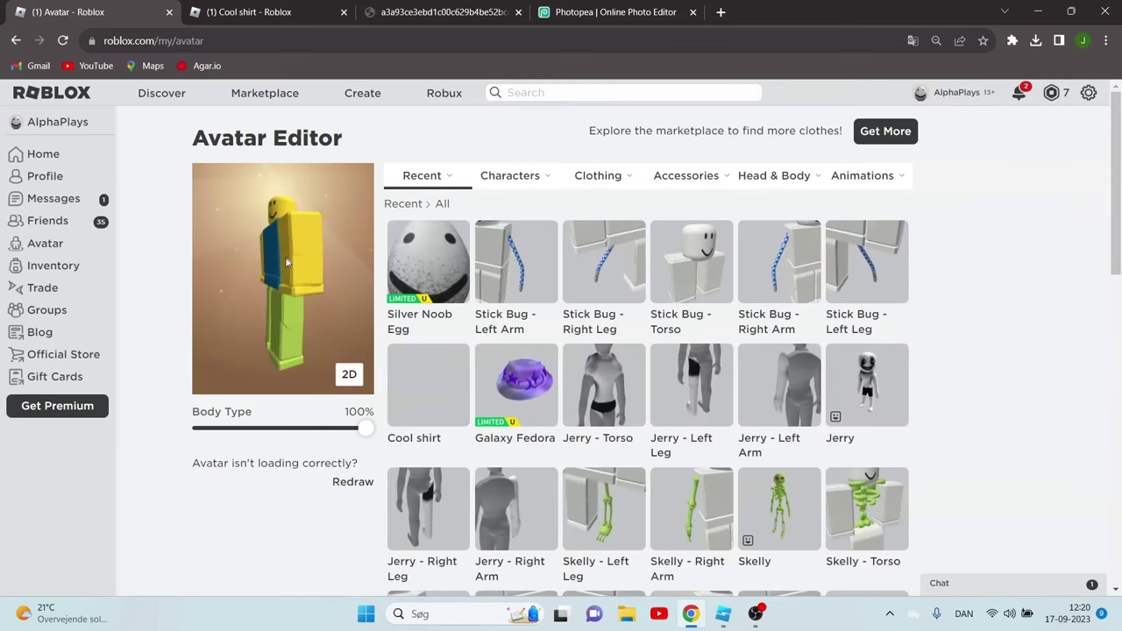
pyautogui.click(436, 369)
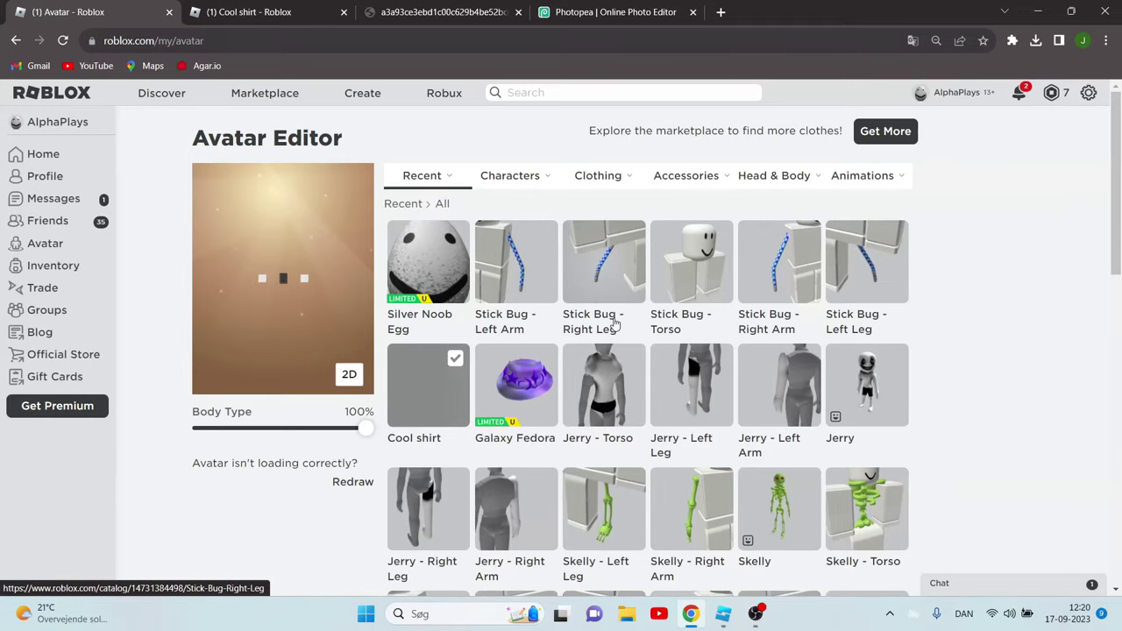
pyautogui.scroll(-2, 615, 324)
pyautogui.scroll(2, 526, 263)
pyautogui.scroll(-2, 438, 219)
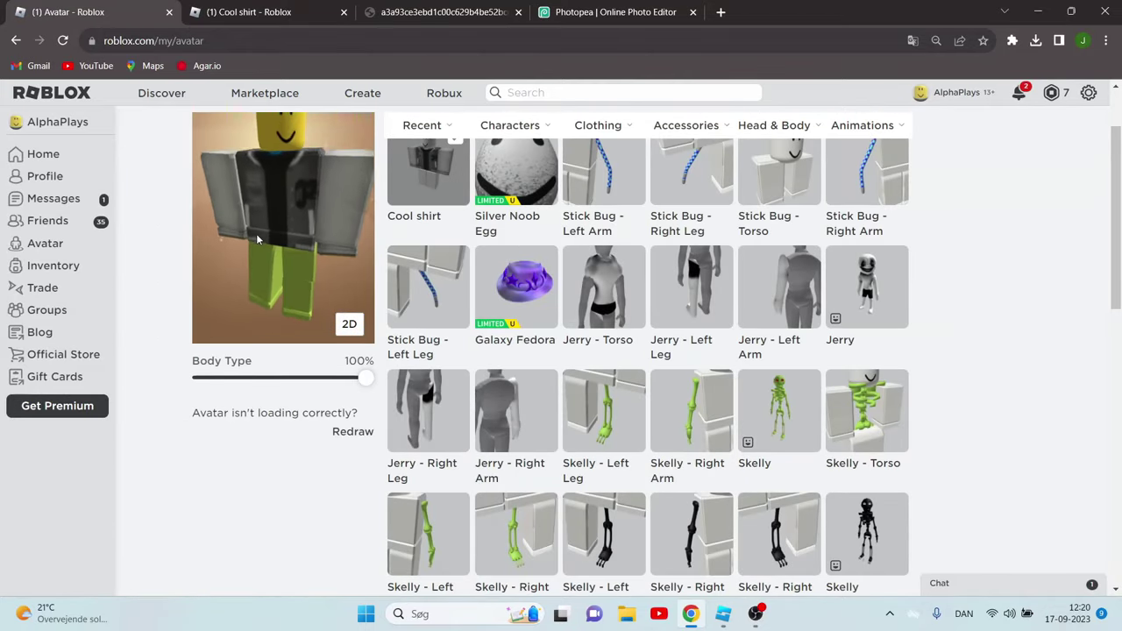
pyautogui.moveTo(256, 233); pyautogui.dragTo(302, 221)
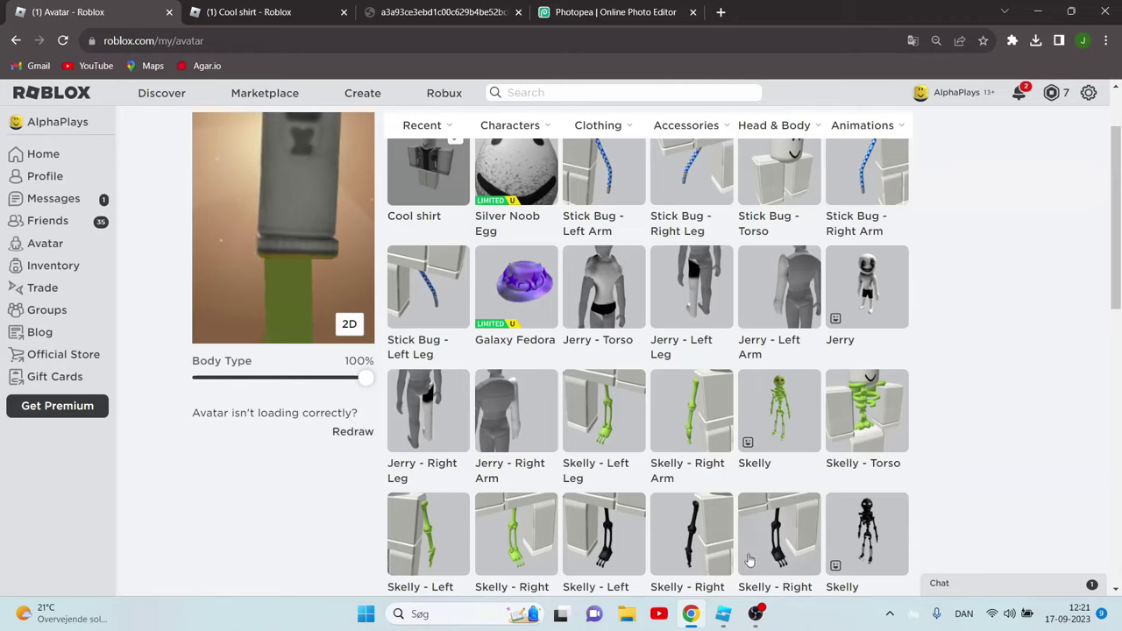